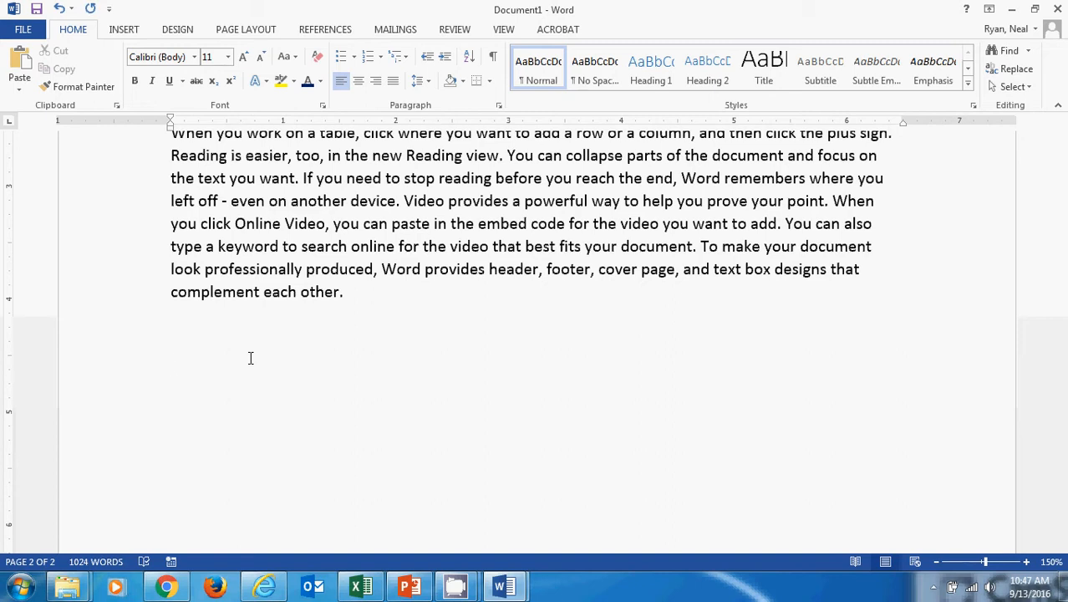
Step: Enter misspelled text beginning "teh wya" below the last paragraph so that AutoCorrect turns it into "The way and"
text(teh)
text( wya)
text( ad)
text(nd)
Step: Enter ==> on a new line below "The way and" and undo its automatic conversion to an arrow
key(Return)
text(==)
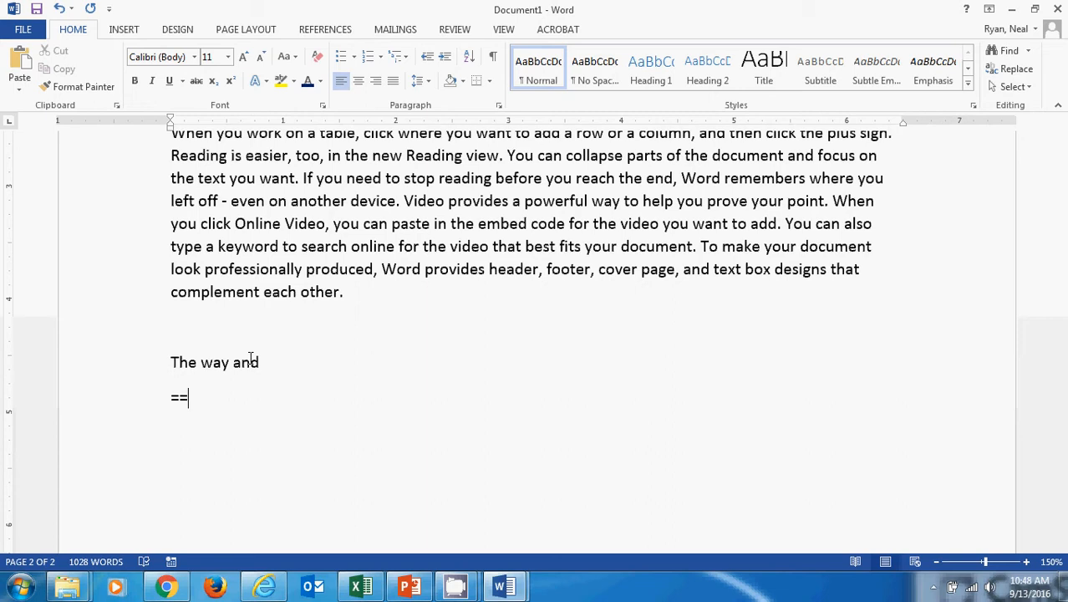
text(>)
key(ctrl+z)
Step: Zoom the page to 180% and turn the ==> on the last line into an arrow bullet
click(1026, 561)
click(1026, 561)
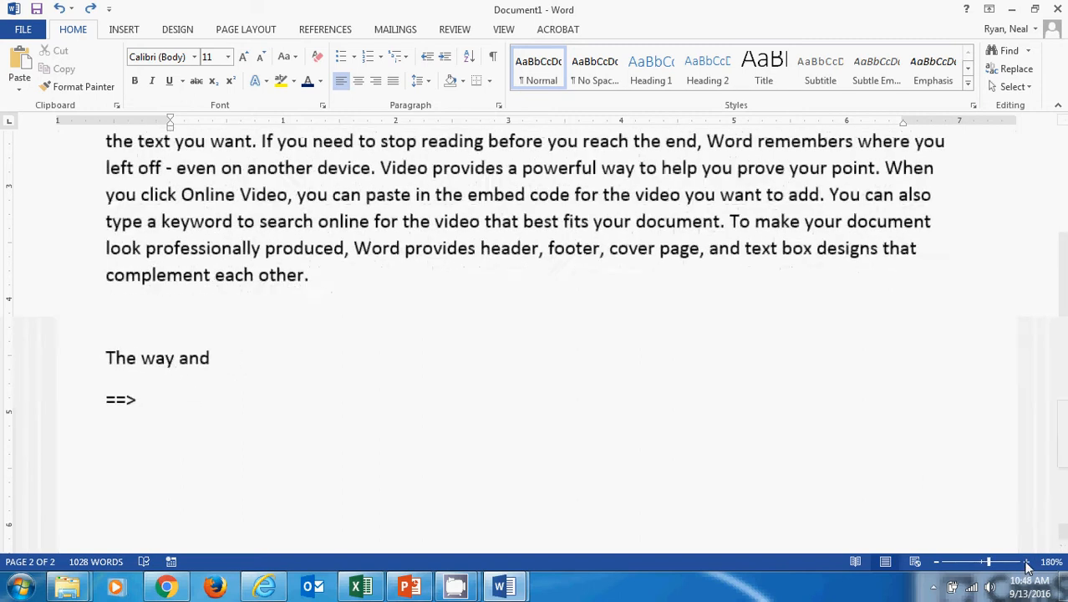
click(1026, 561)
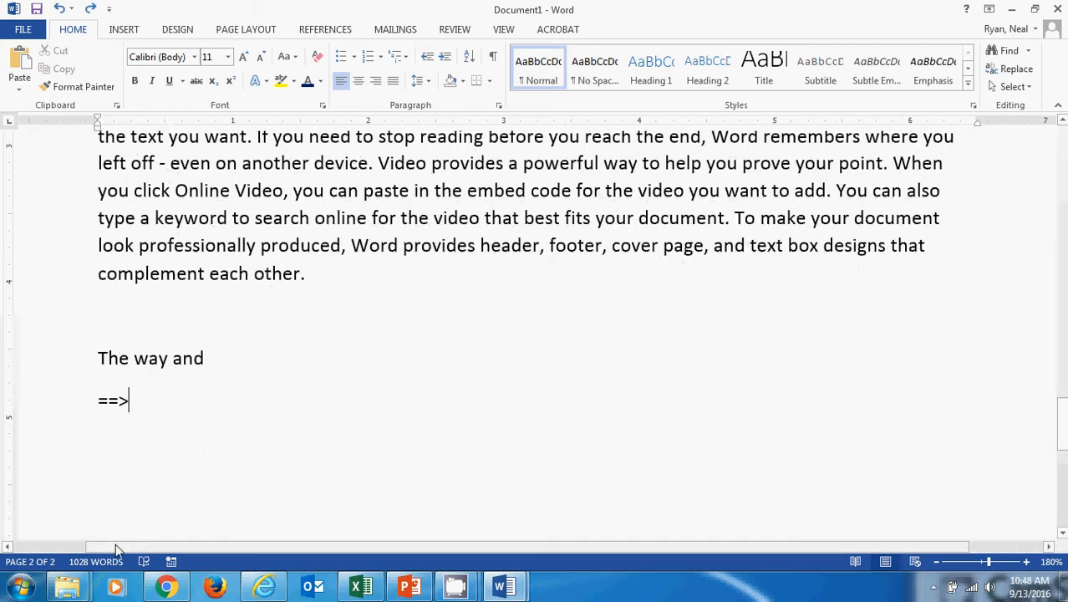
click(27, 544)
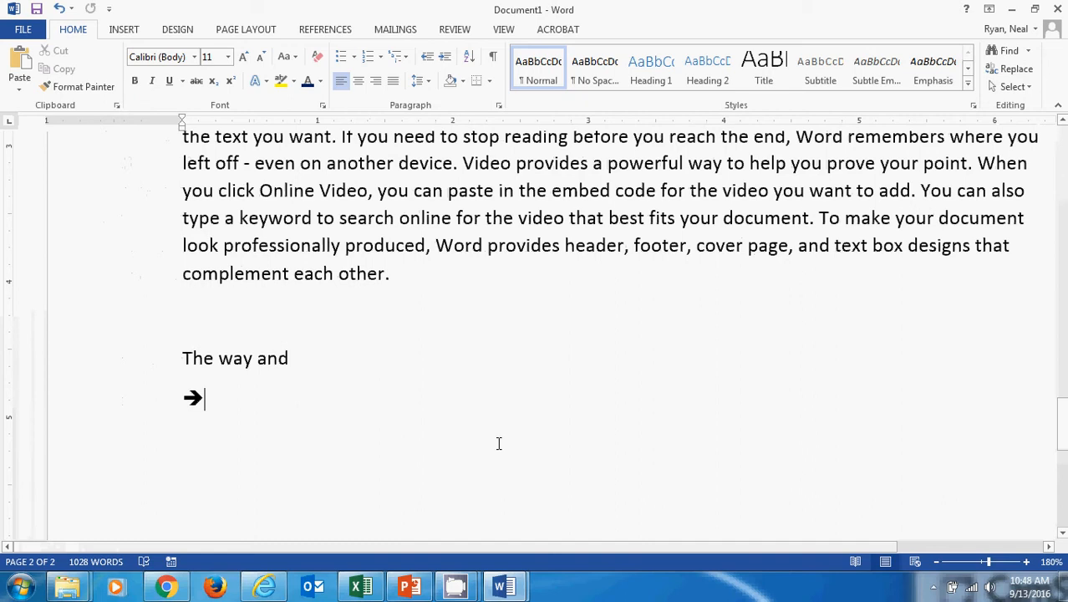
key(Tab)
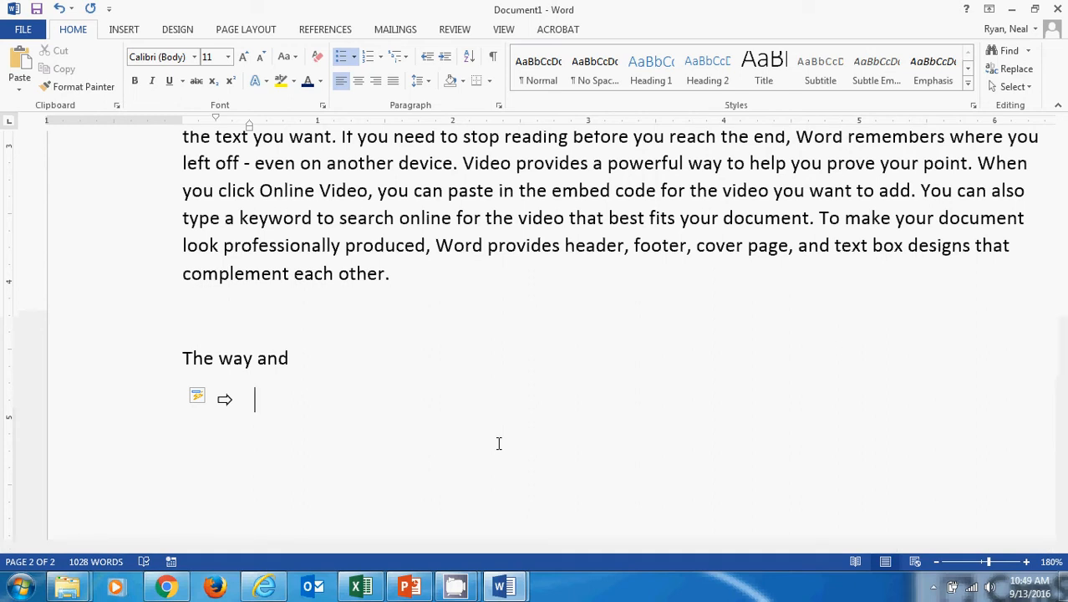
Step: Add a left arrow with <-- and a smiley with :) to the bullet line, and start an unbulleted line below
text(<-- :)
text())
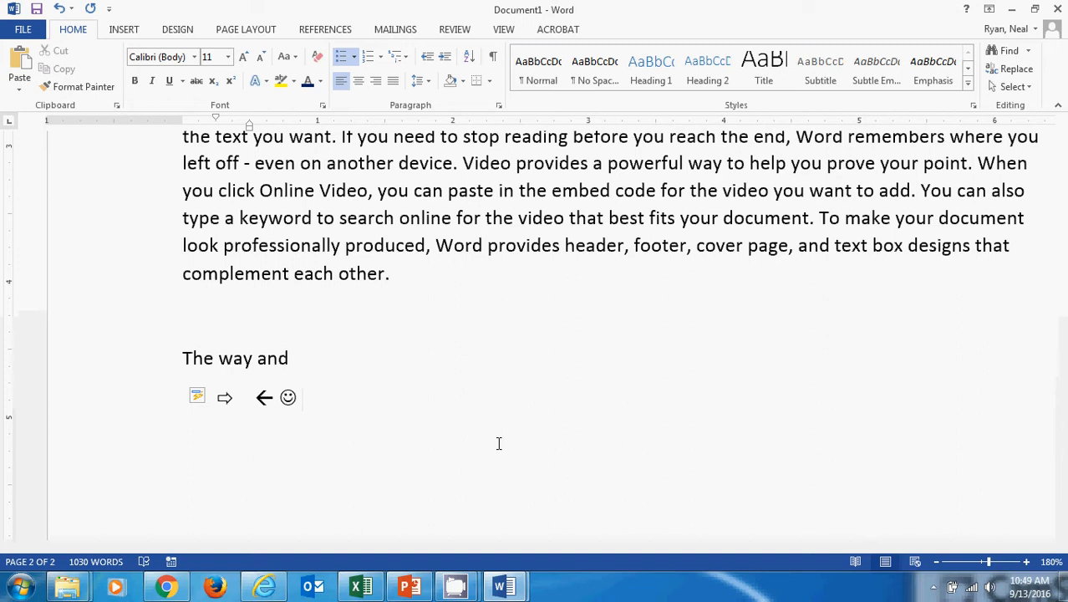
key(Return)
key(BackSpace)
key(BackSpace)
key(BackSpace)
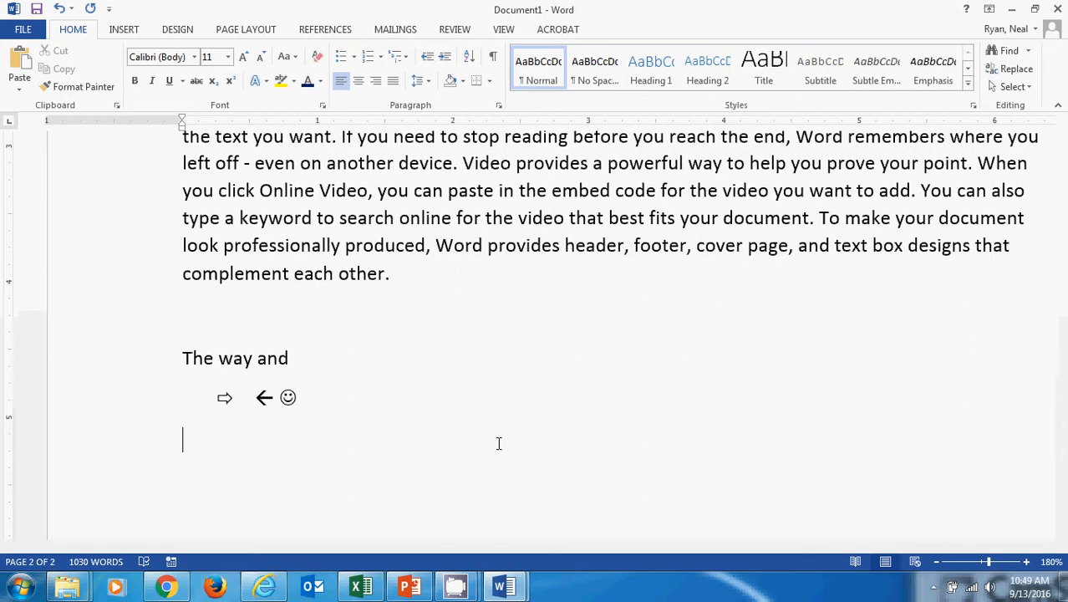
Step: Open the AutoCorrect replacement list from Word's proofing options
click(22, 31)
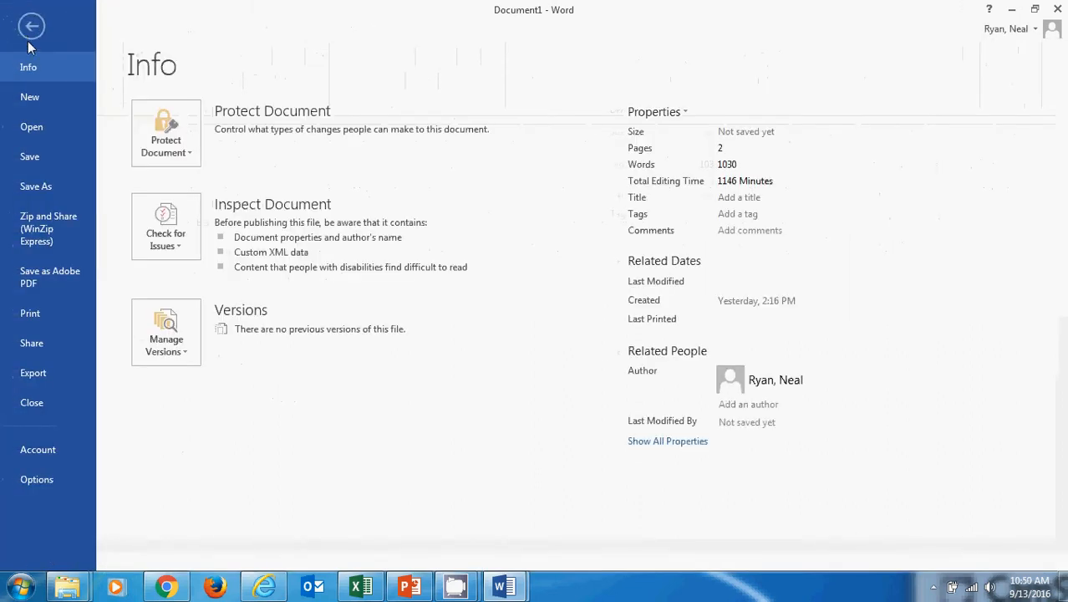
click(30, 481)
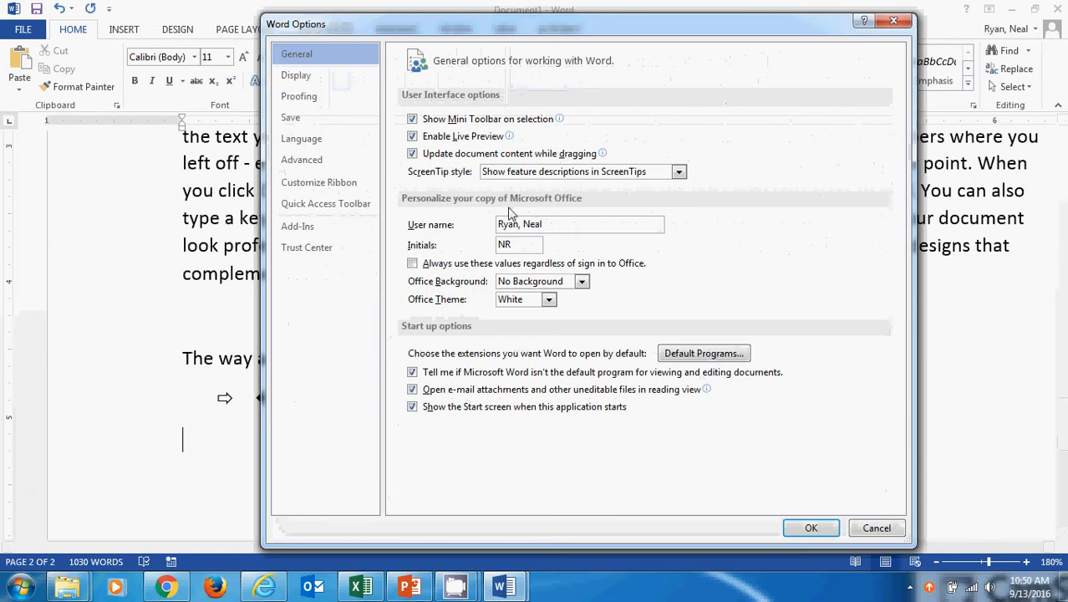
click(296, 81)
click(298, 97)
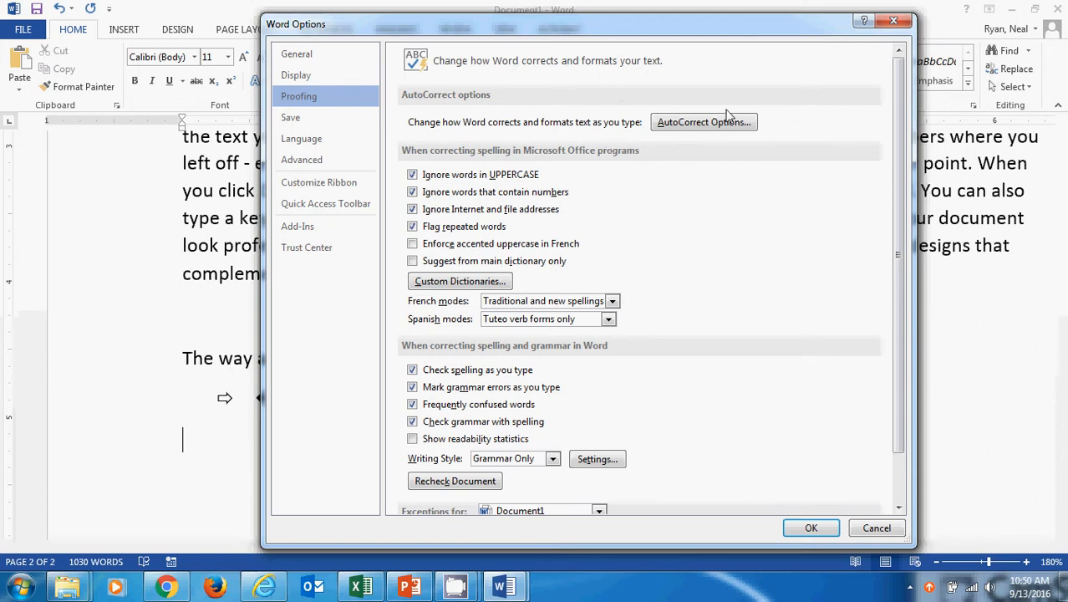
click(687, 126)
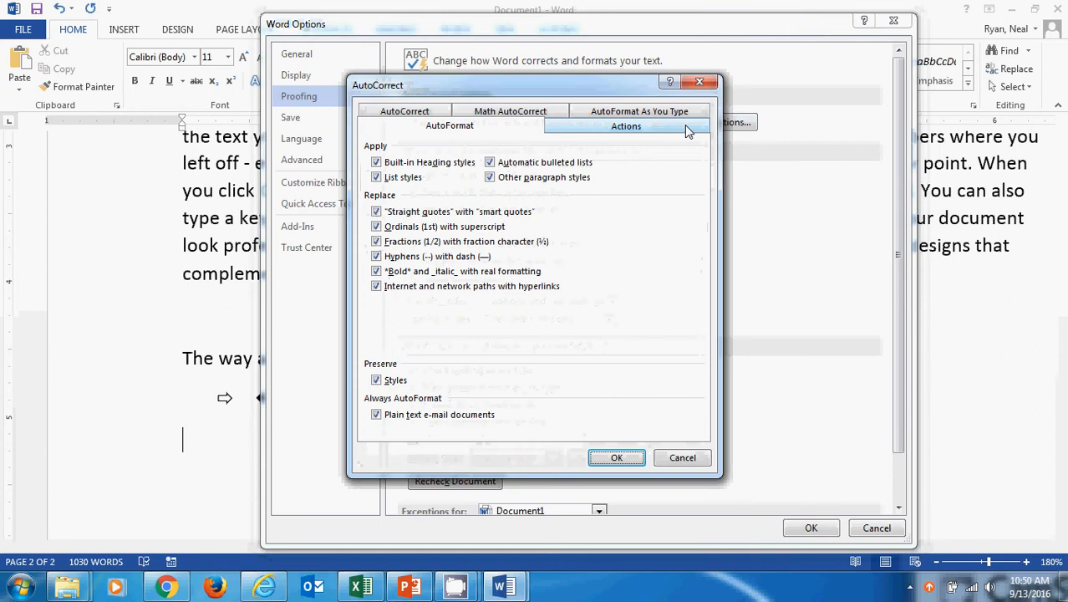
click(403, 116)
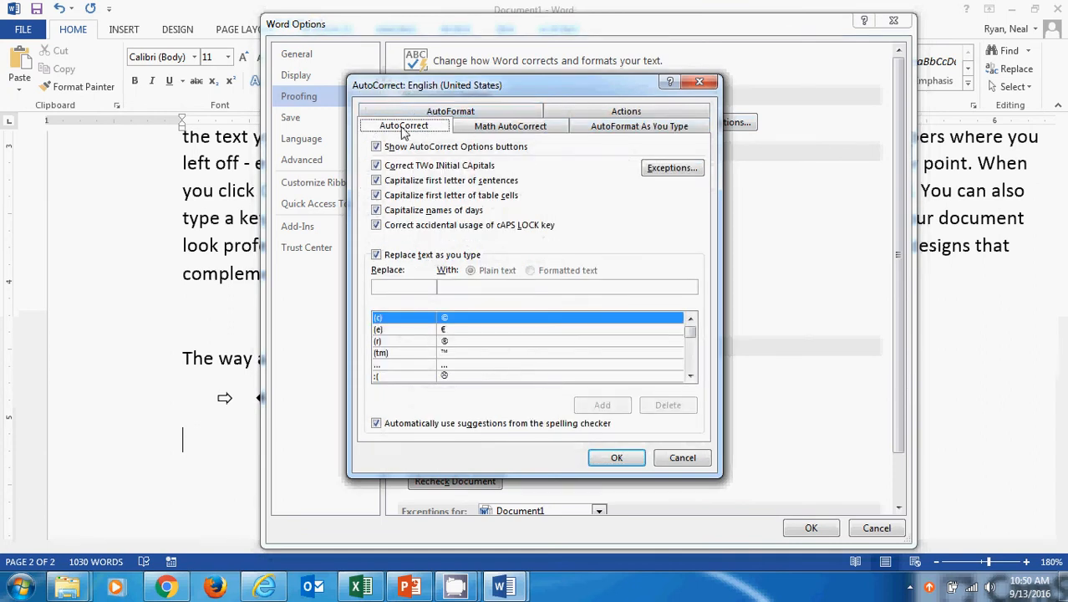
Step: Examine the AutoCorrect replacement entries, including the :( emoticon, the arrow codes and the common misspellings
click(690, 376)
click(690, 376)
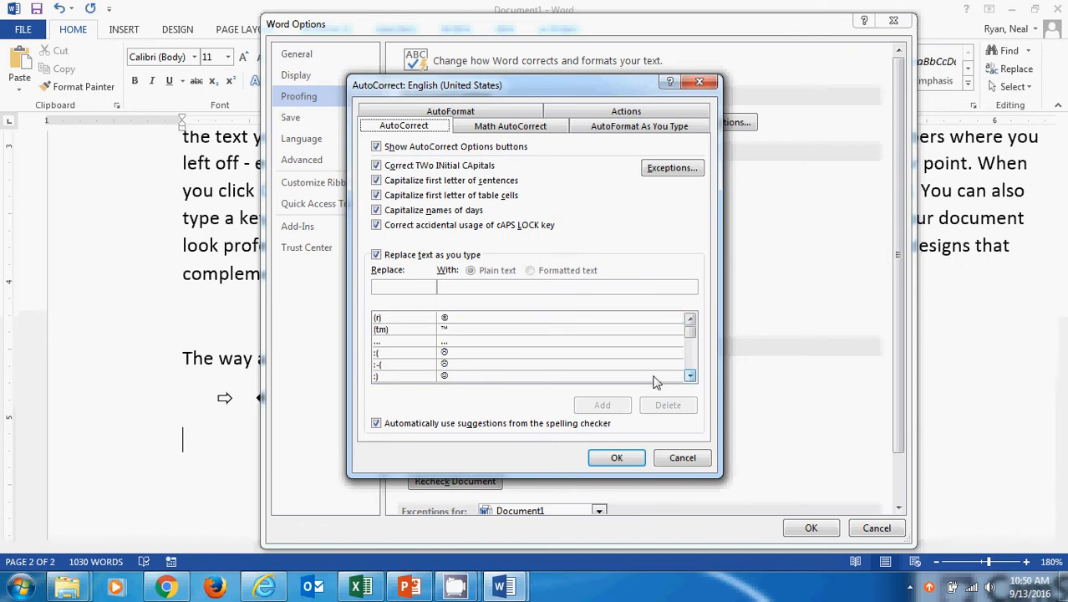
click(375, 354)
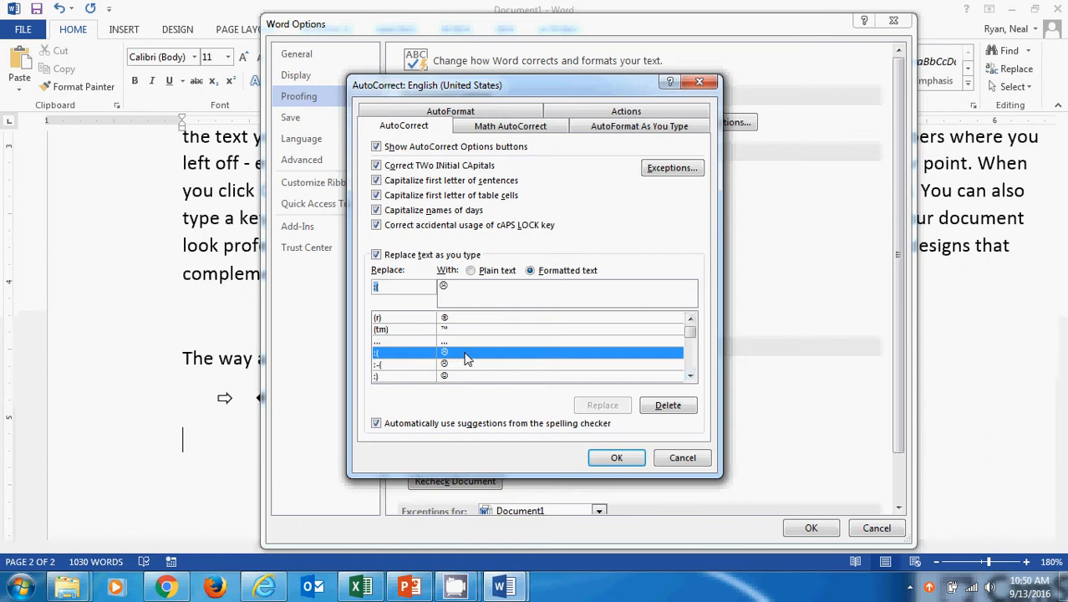
click(690, 376)
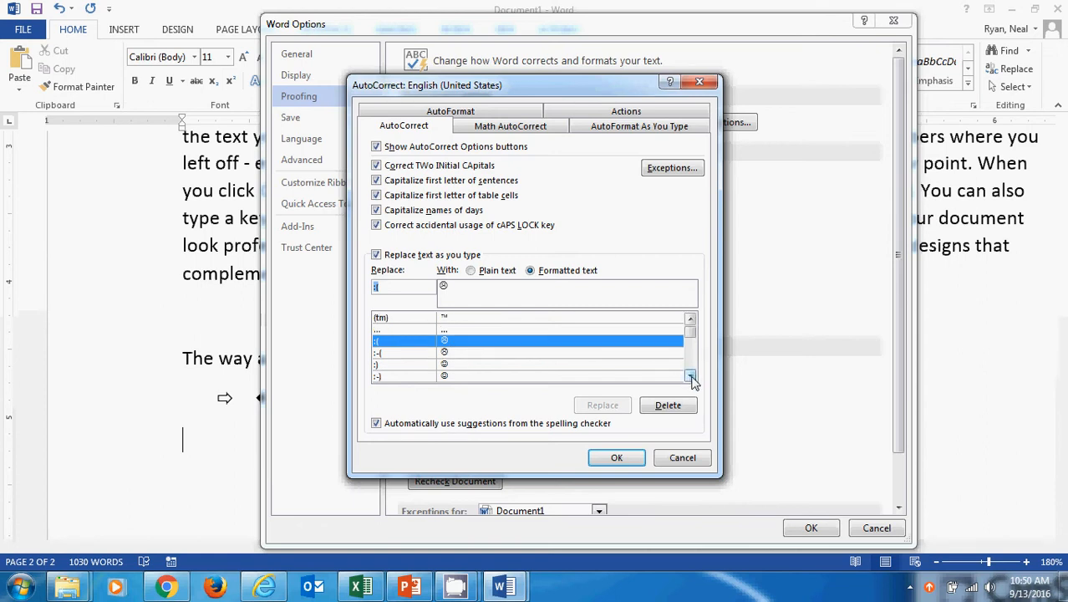
click(690, 376)
click(690, 376)
click(690, 376)
click(690, 376)
click(690, 376)
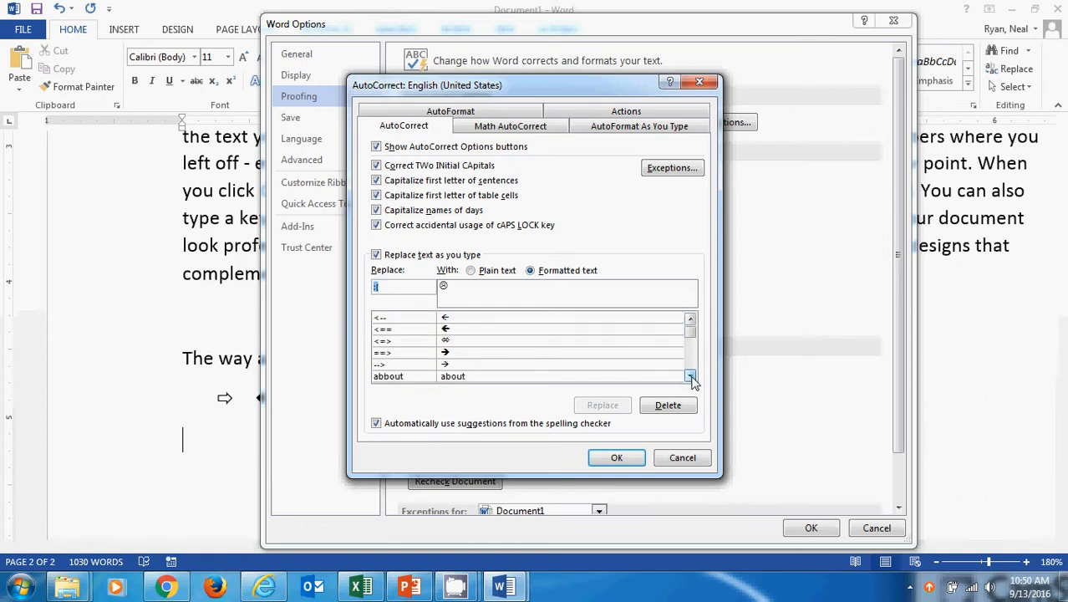
click(690, 376)
click(690, 376)
click(690, 376)
click(690, 376)
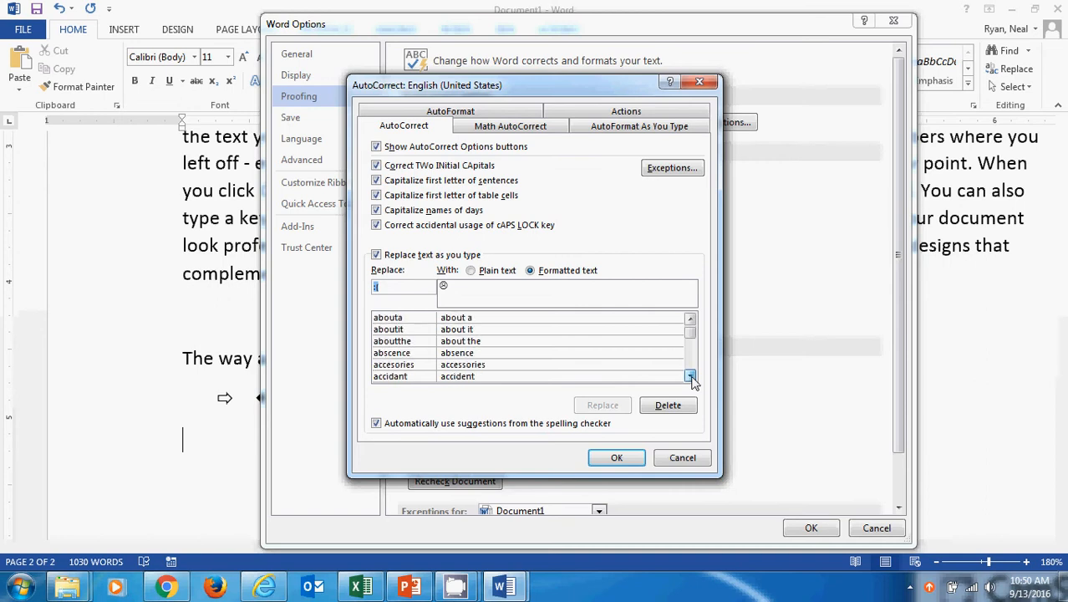
click(690, 376)
click(690, 376)
click(691, 345)
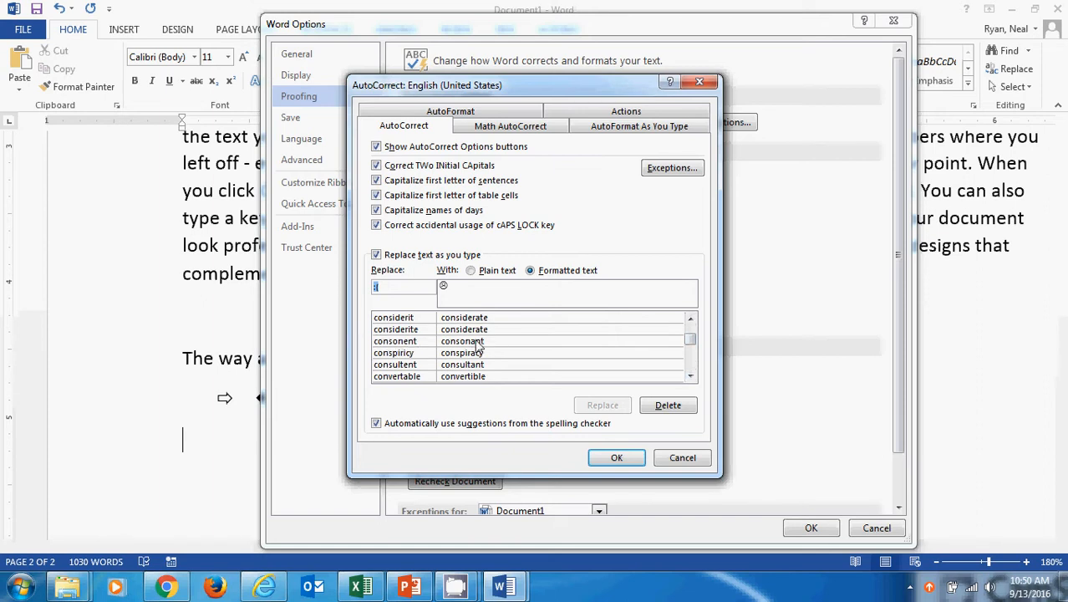
click(690, 376)
drag(690, 376, 690, 376)
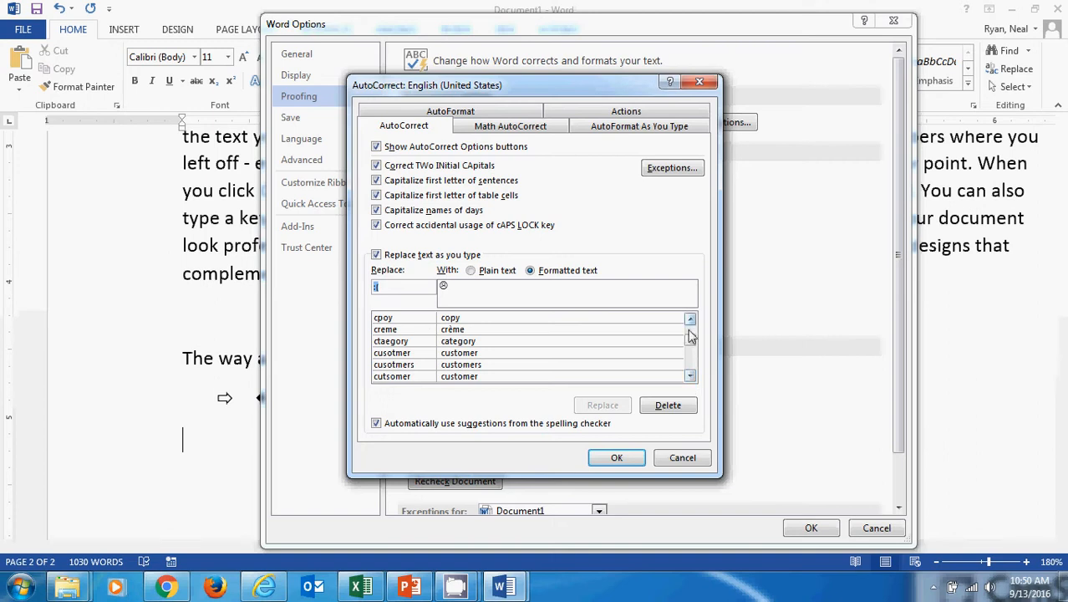
drag(690, 339, 690, 332)
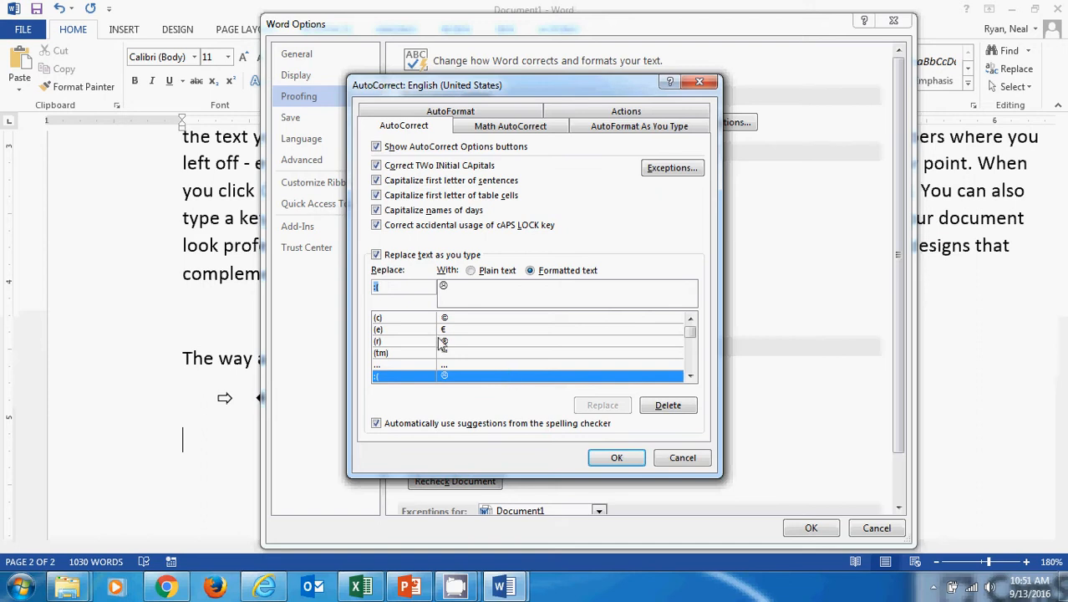
Step: Set the AutoCorrect text to replace to "stx" and choose a plain text replacement
click(404, 284)
drag(401, 285, 354, 285)
text(s)
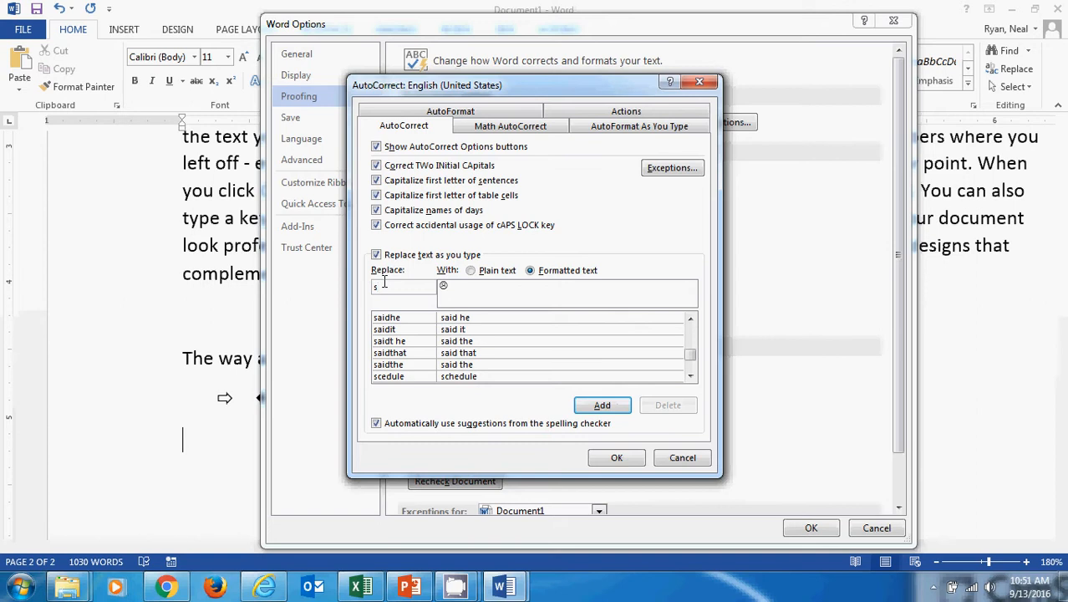
text(to)
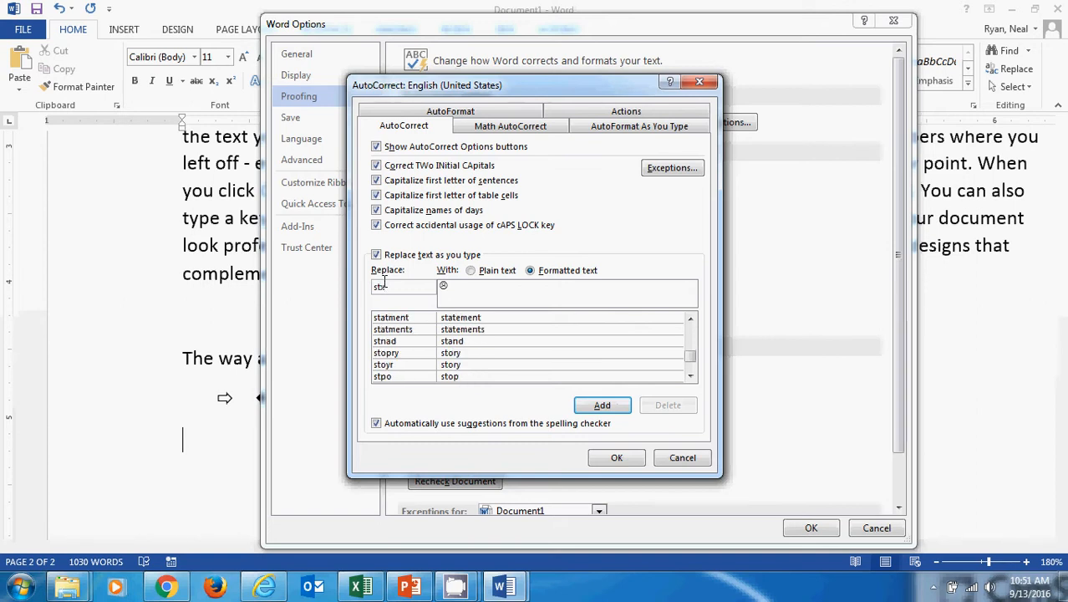
key(BackSpace)
text(x)
click(472, 272)
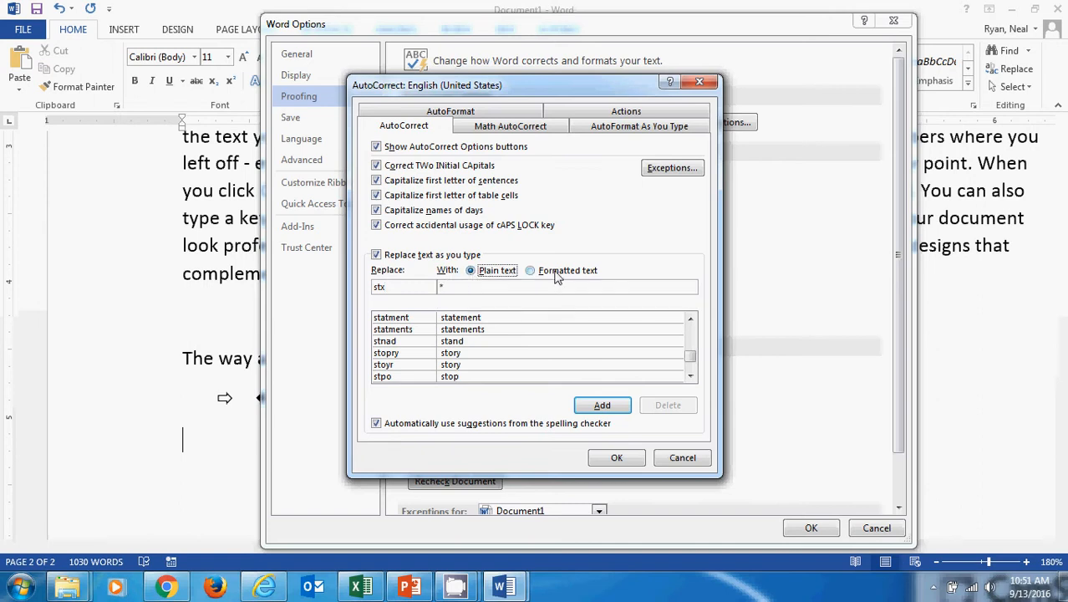
Step: Set the replacement text for stx to "ST. Xavier High School"
click(452, 286)
key(BackSpace)
text(ST)
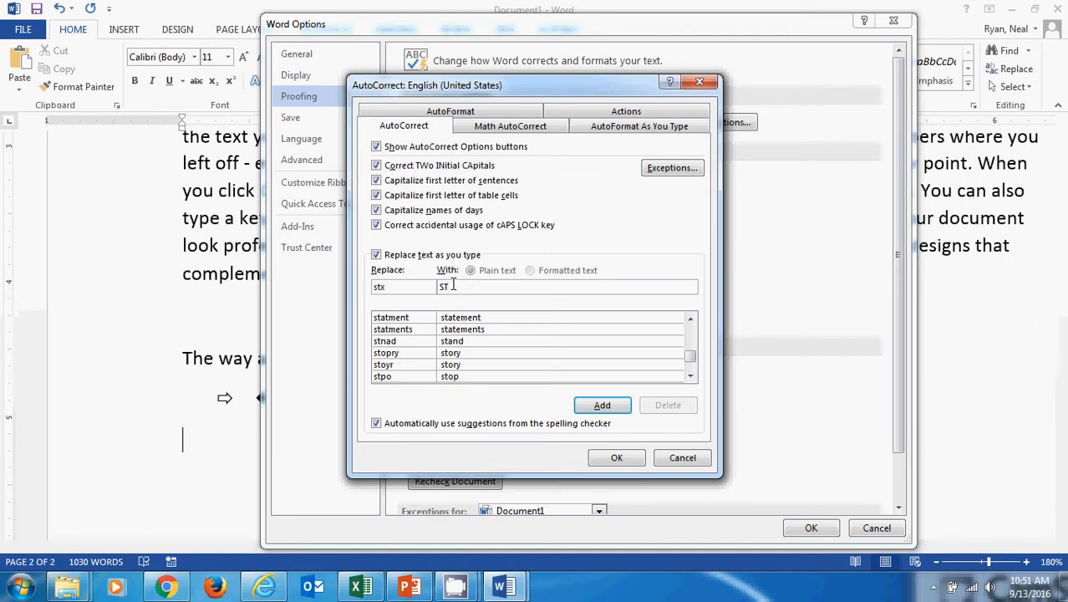
text(. xavier HIgh)
key(BackSpace)
key(BackSpace)
key(BackSpace)
text(igh School.)
Step: Correct the stx replacement to "St. Xavier High School" and add the entry to the AutoCorrect list
drag(389, 288, 365, 285)
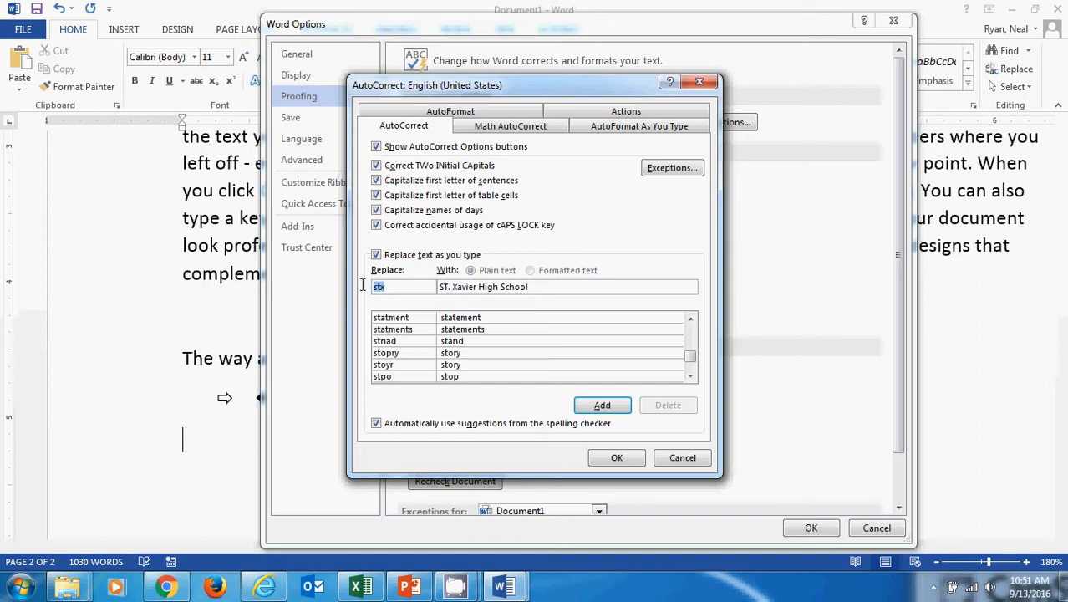
click(451, 287)
key(BackSpace)
key(BackSpace)
text(t)
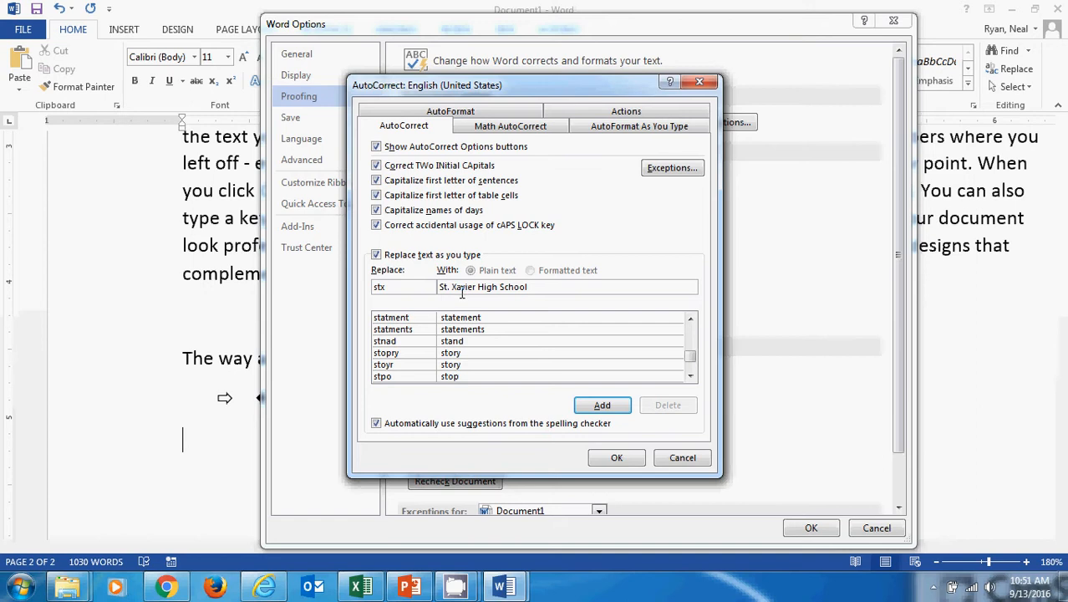
text(.)
click(600, 407)
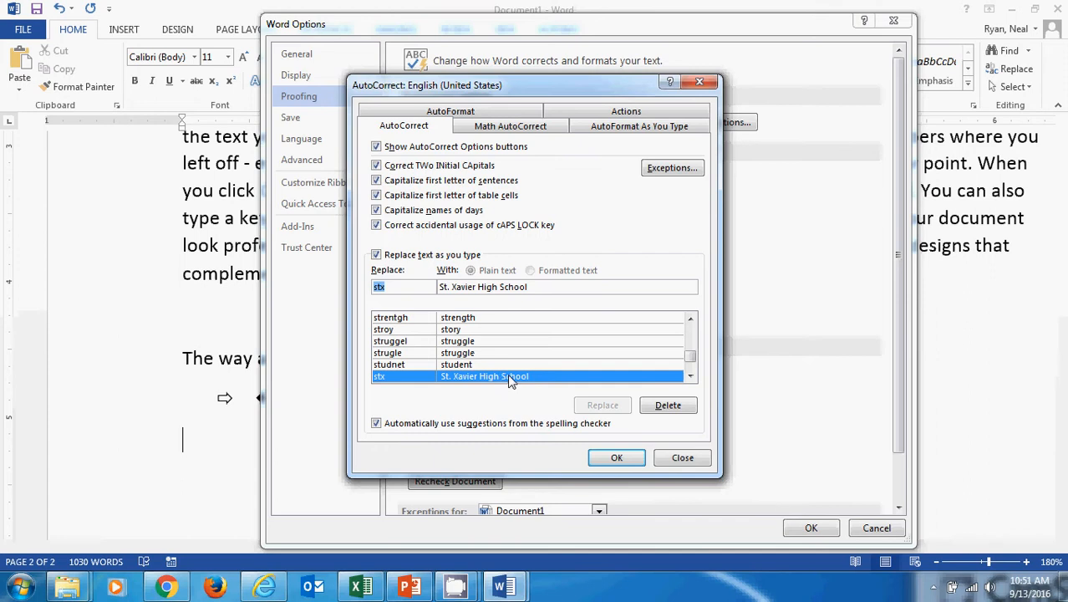
Step: Accept the AutoCorrect and Word options, and use the stx shortcut to insert "St. Xavier High School" below the bullet line
click(611, 458)
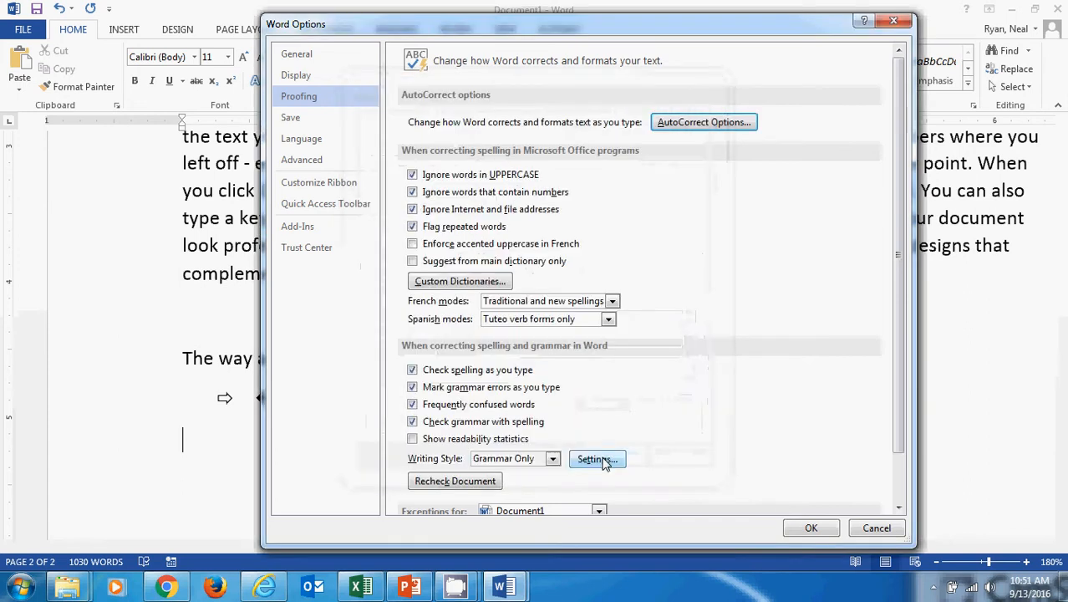
click(813, 528)
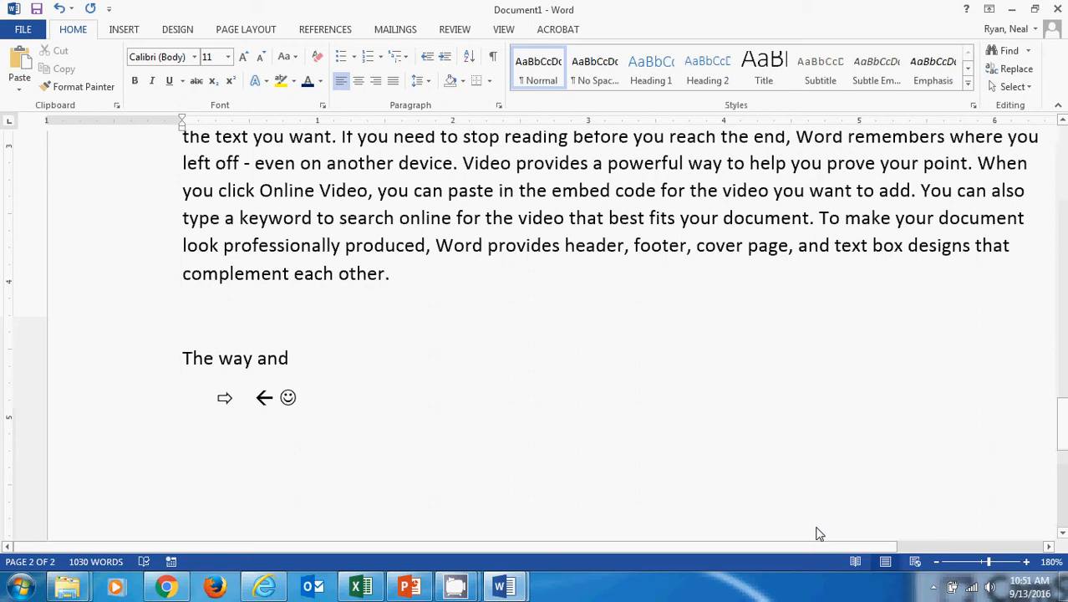
text(stx)
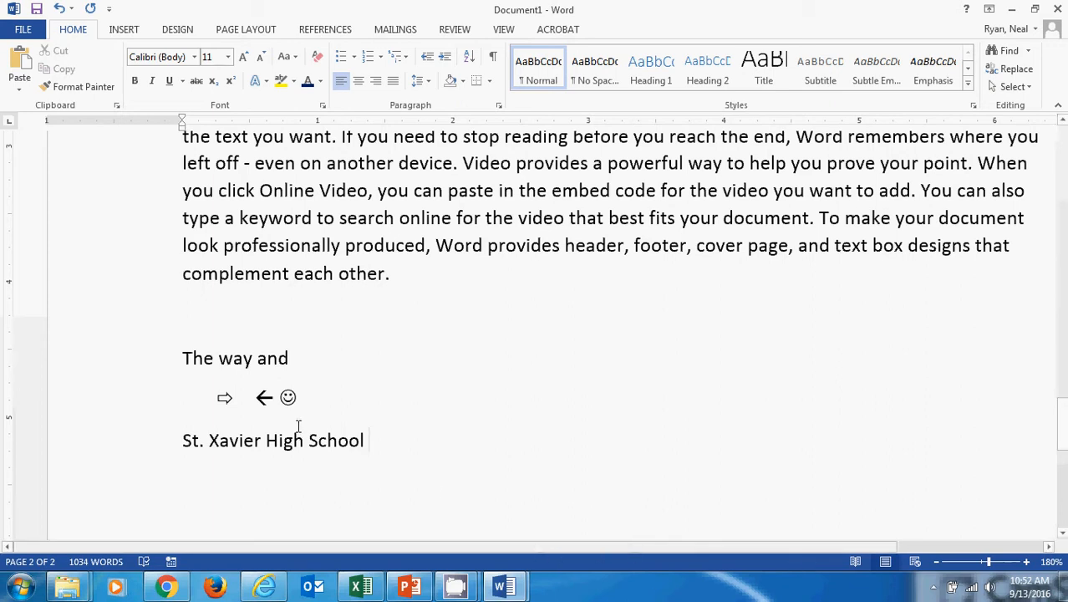
click(460, 585)
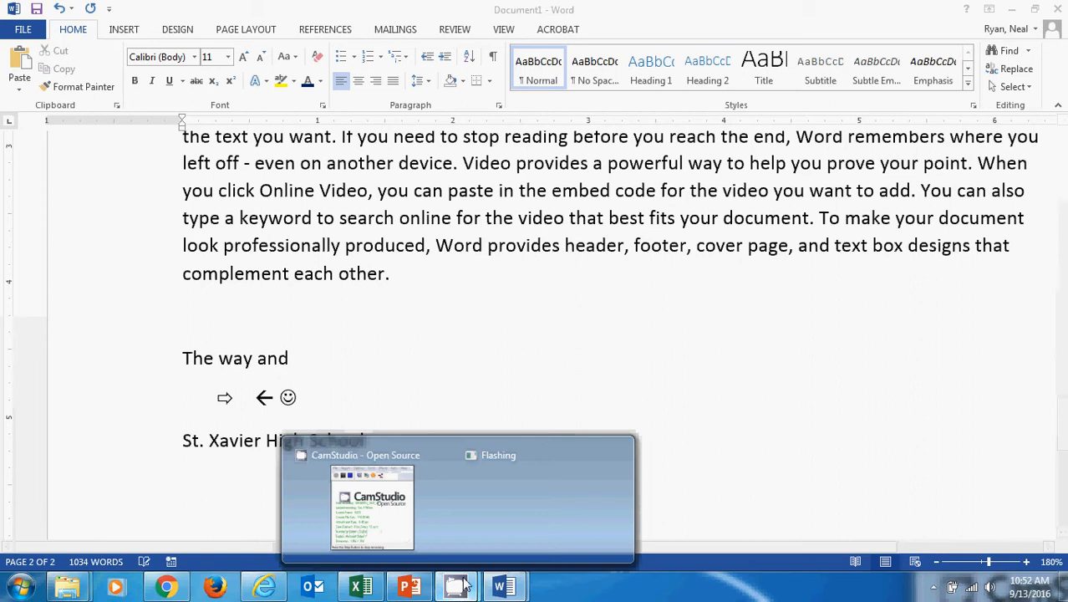
click(372, 505)
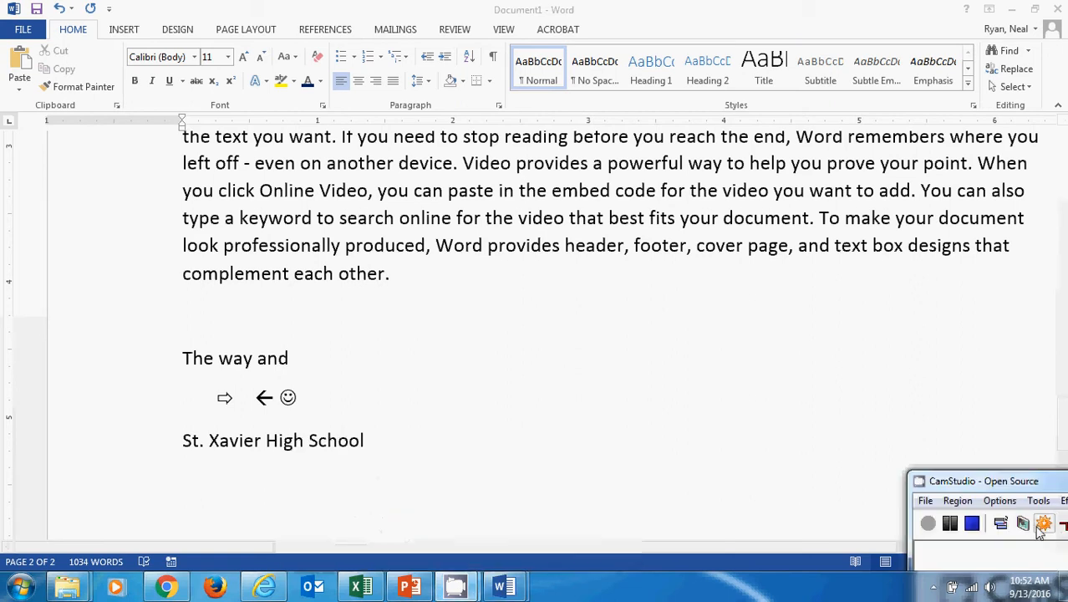
click(926, 523)
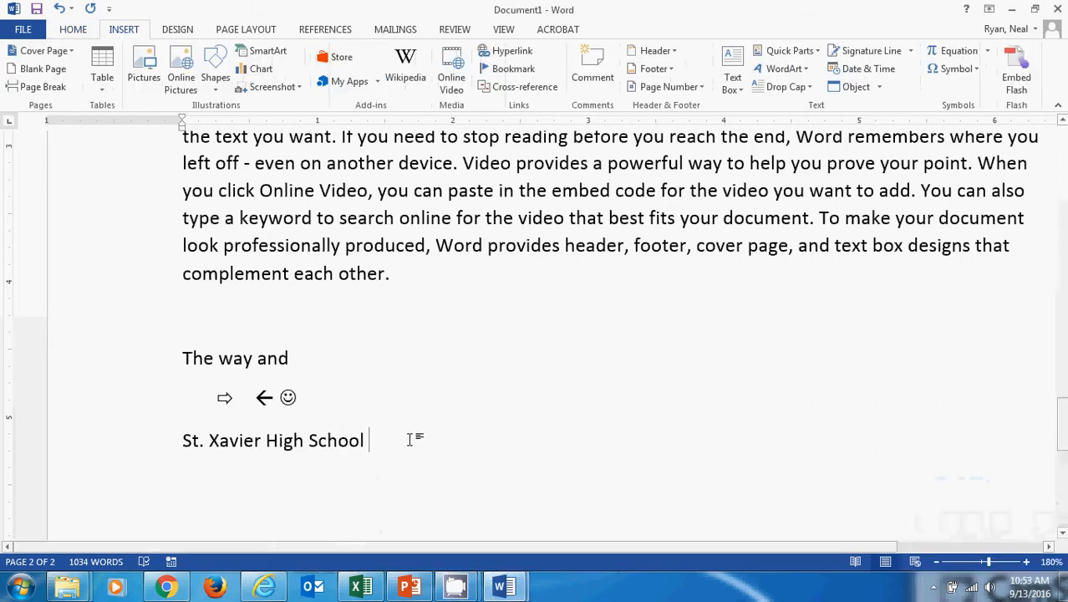
Step: Add two new lines below "St. Xavier High School" and bring up the full symbol set in the Wingdings font
key(Return)
key(Return)
scroll(409, 430, down, 4)
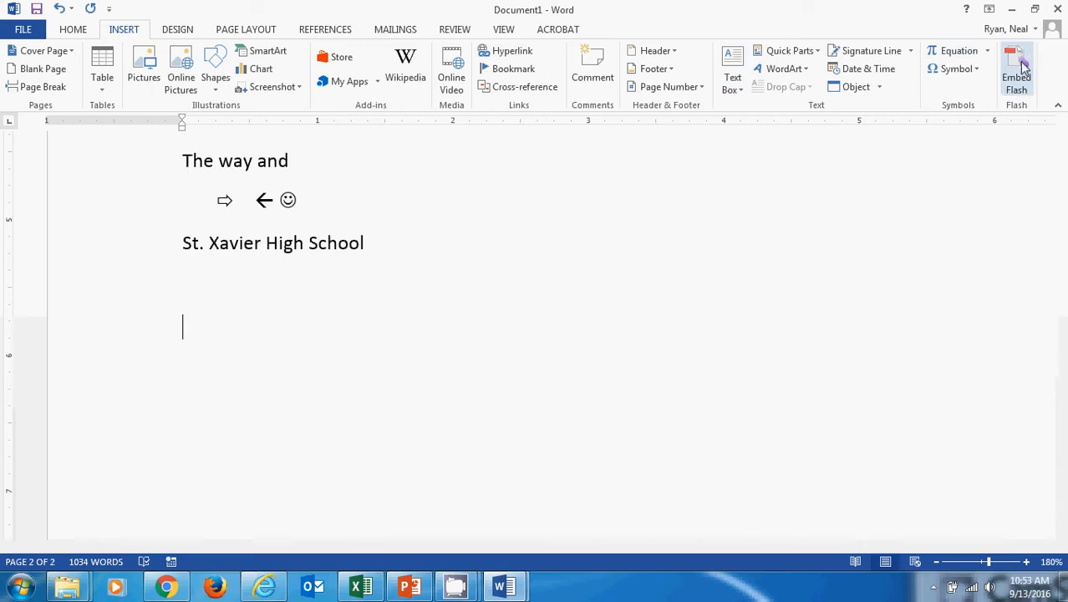
click(977, 69)
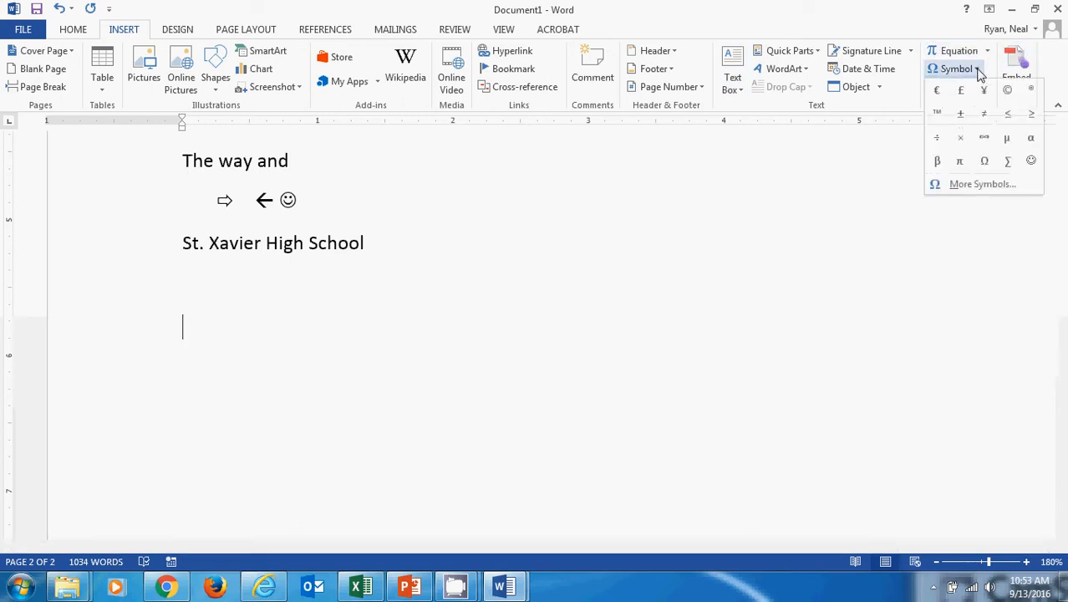
click(983, 185)
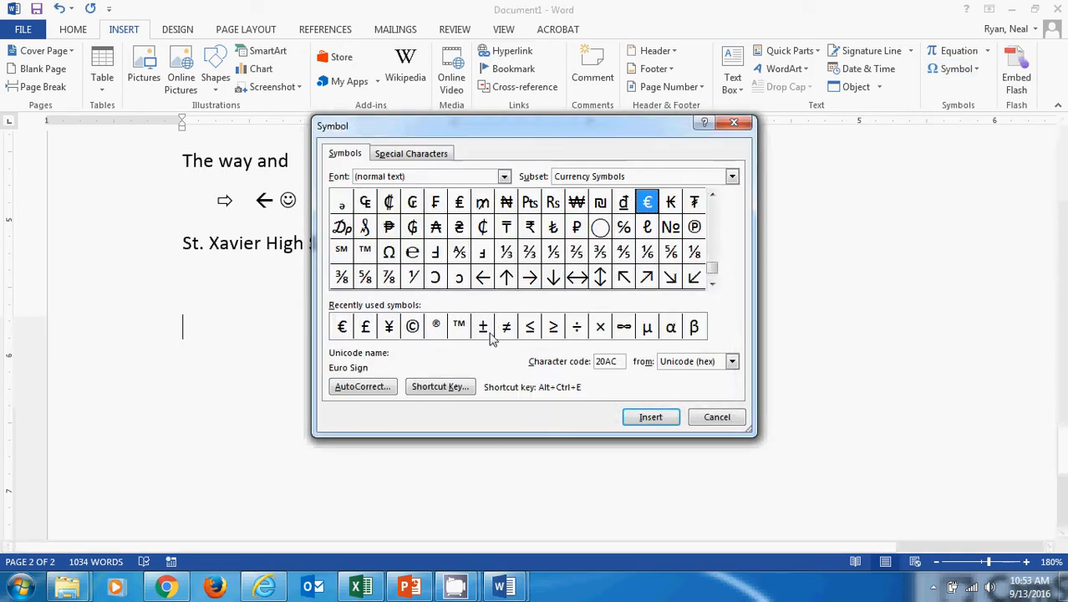
click(505, 176)
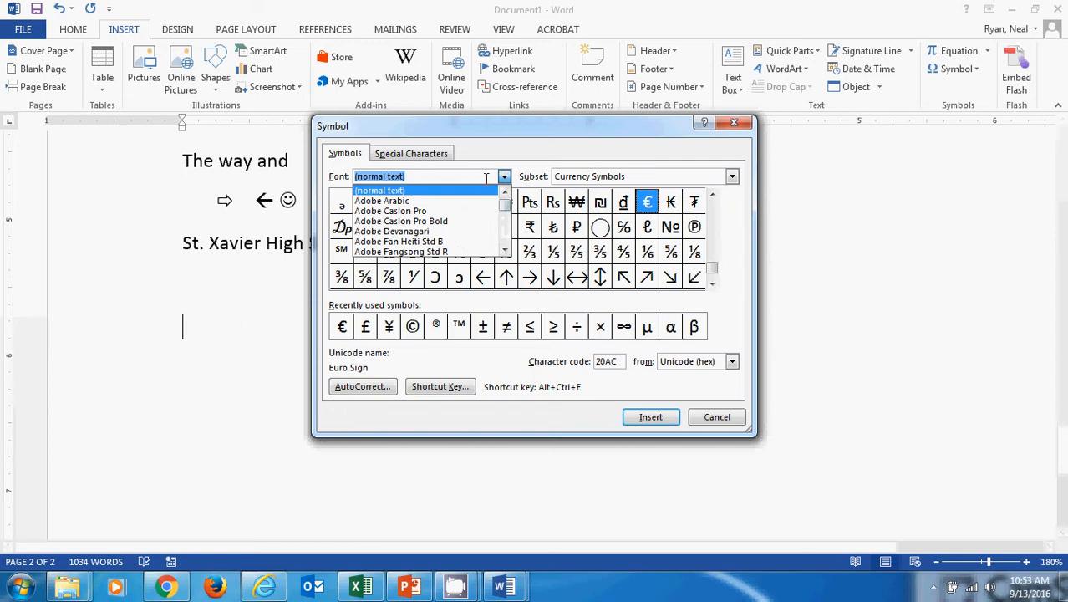
drag(508, 206, 508, 237)
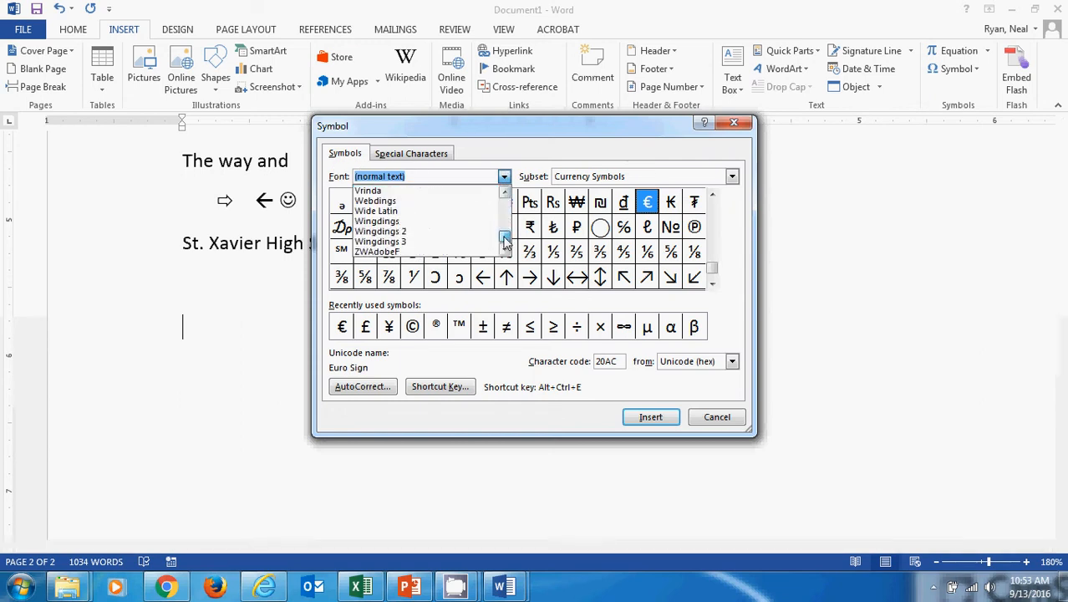
click(449, 230)
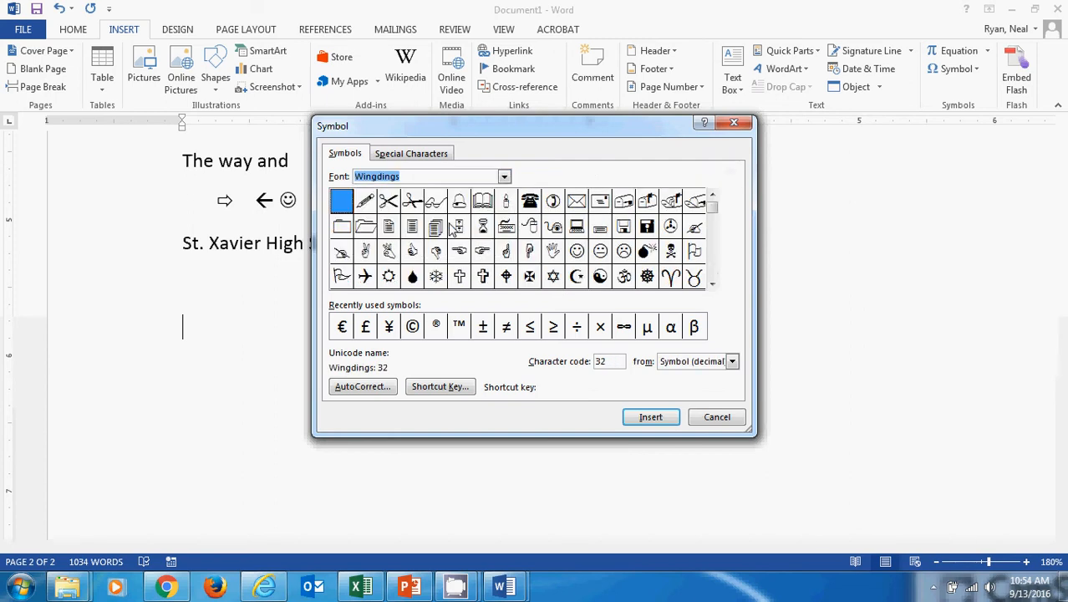
Step: Browse the Wingdings symbols and insert the outlined cross with character code 86 on the new line
click(388, 205)
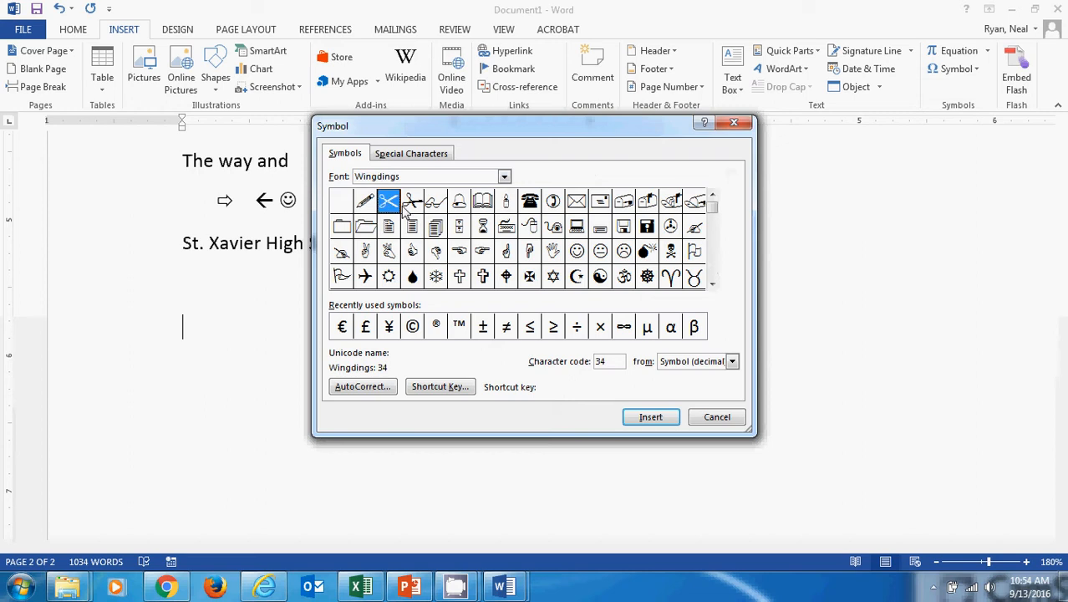
click(410, 205)
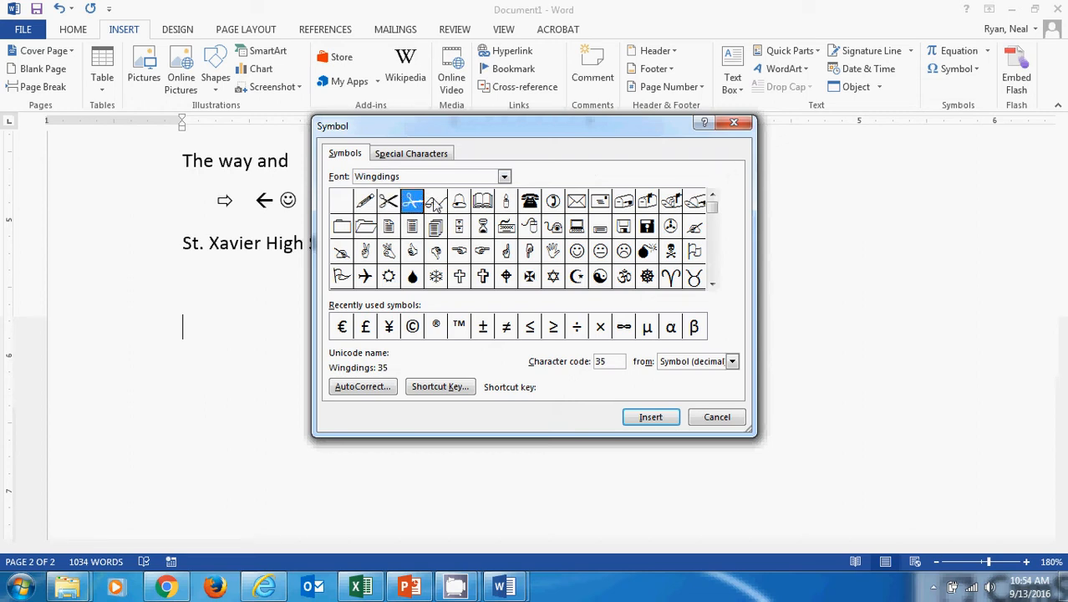
click(440, 205)
click(459, 205)
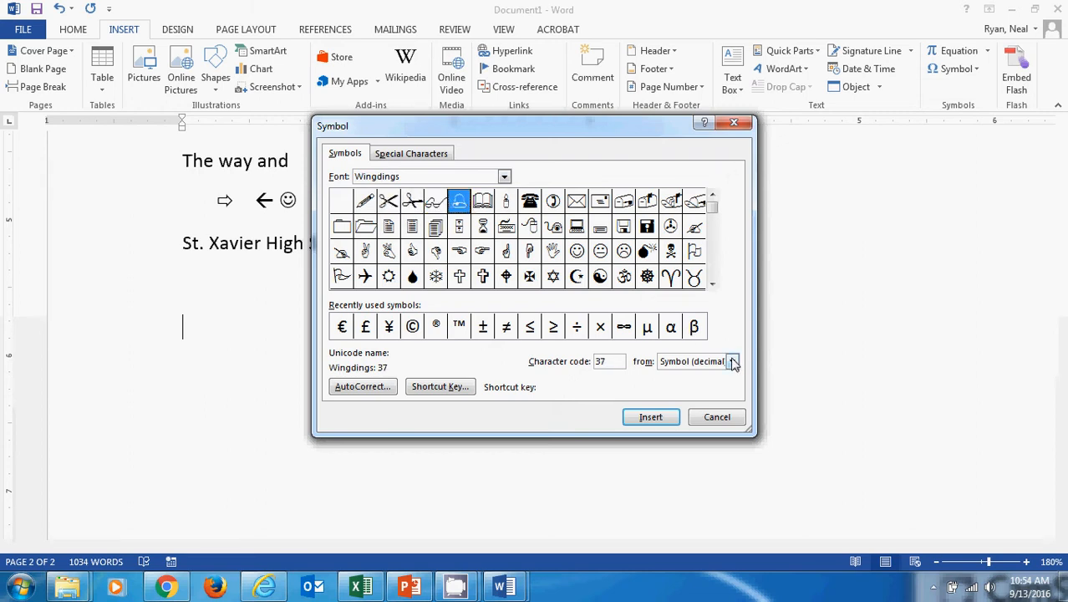
click(484, 279)
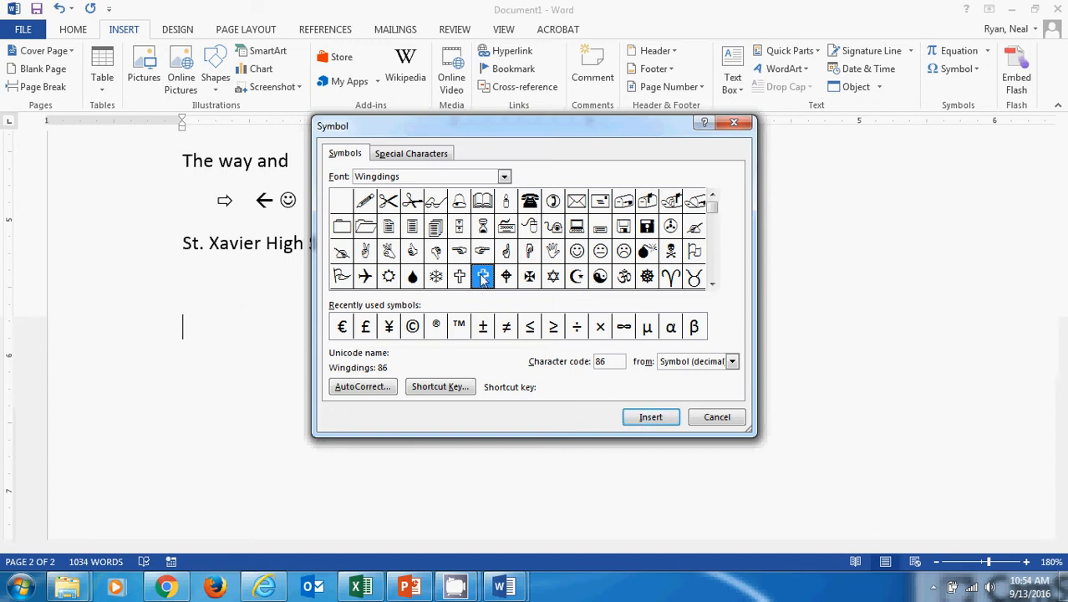
click(711, 284)
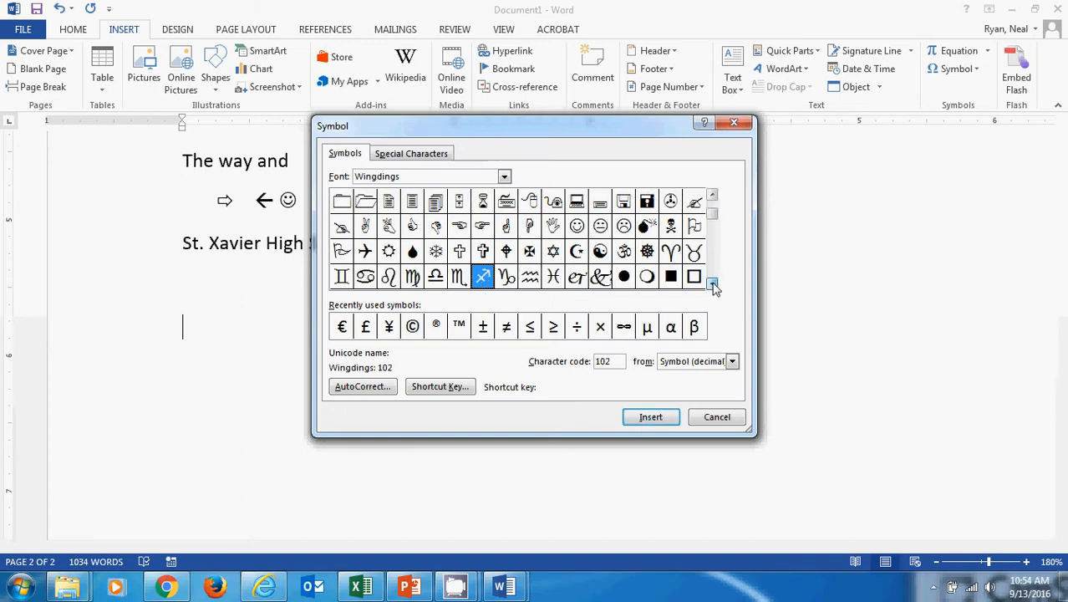
click(712, 195)
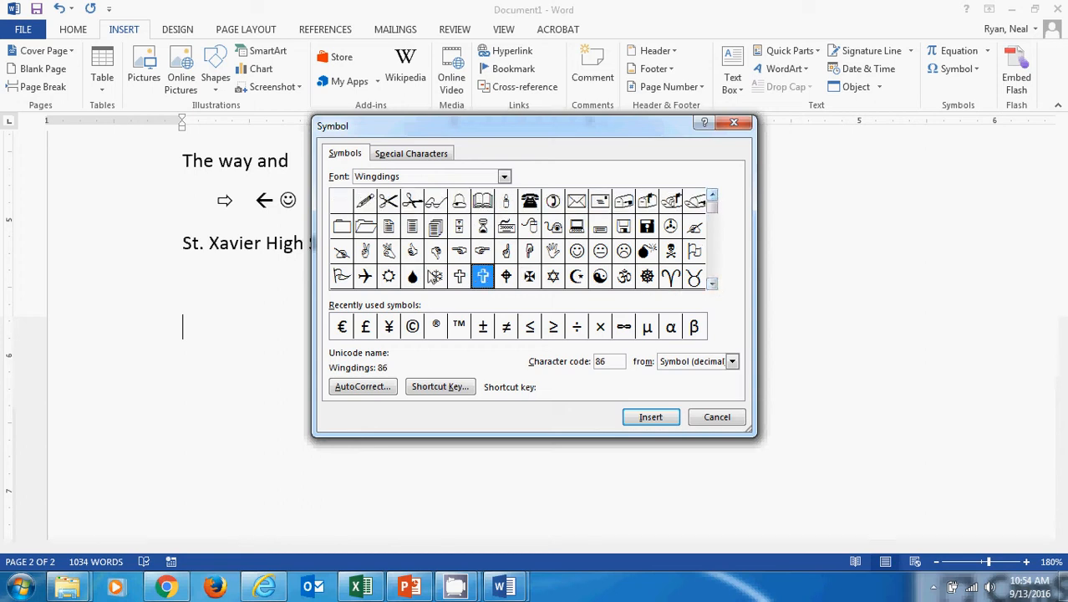
click(648, 417)
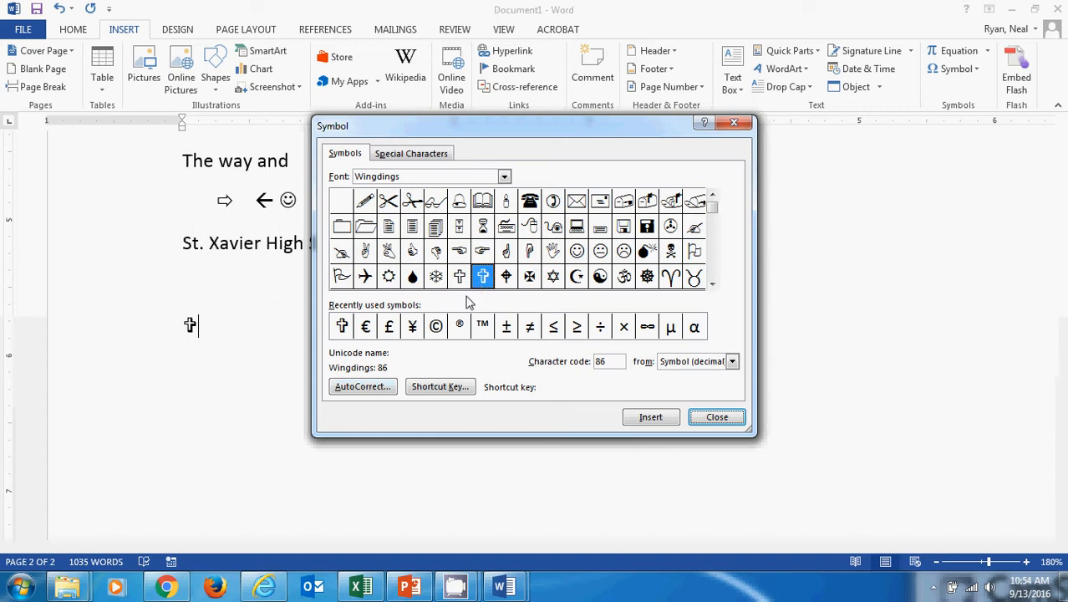
Step: Add an AutoCorrect entry that replaces "ccc" with the cross symbol as formatted text, and close the symbol dialog
click(379, 391)
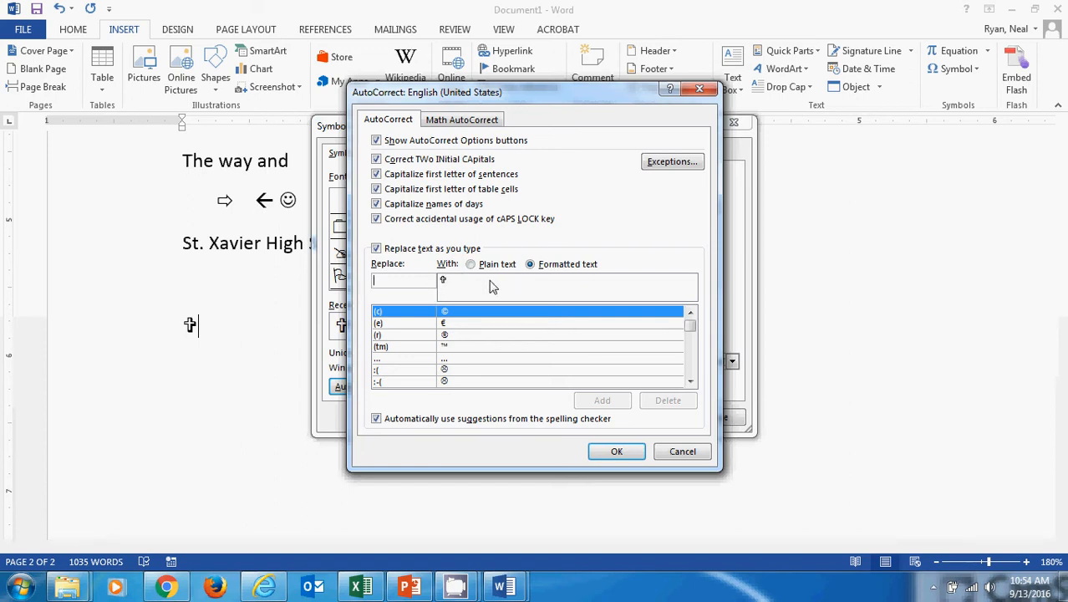
text(ccc)
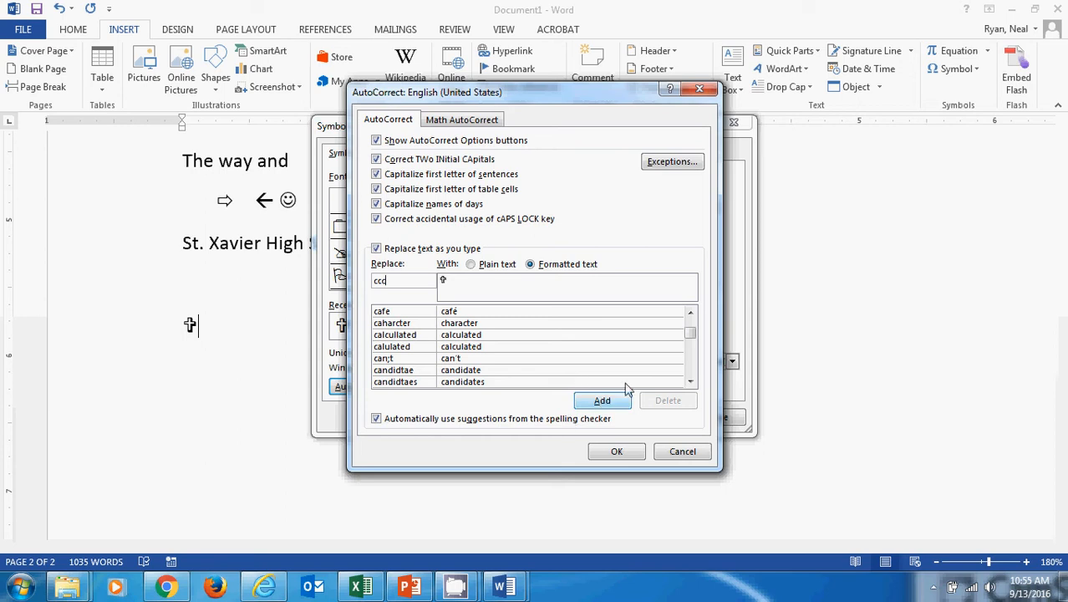
click(602, 401)
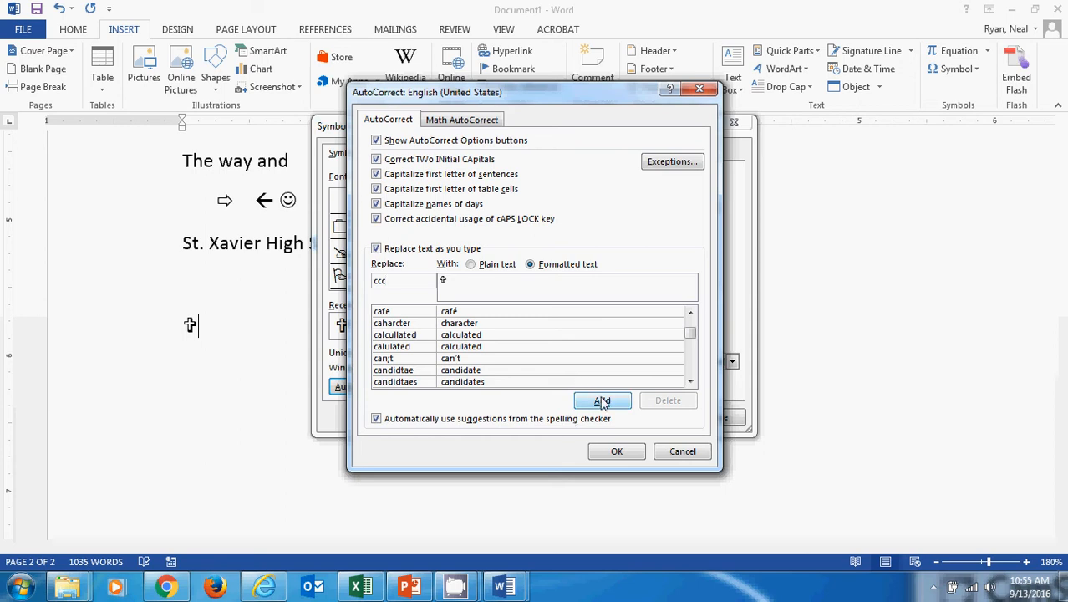
click(616, 452)
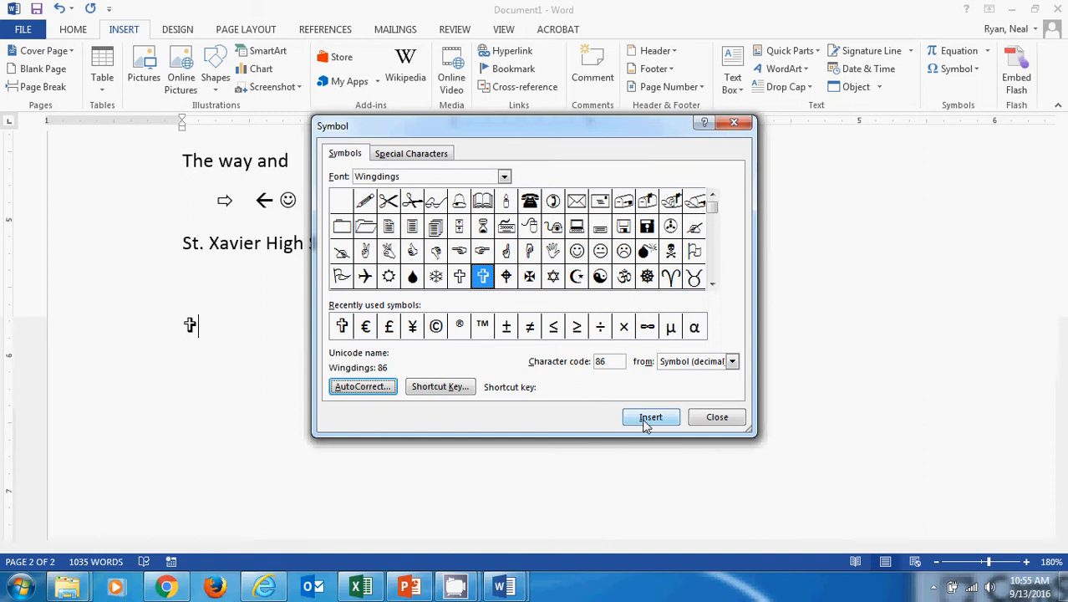
click(716, 418)
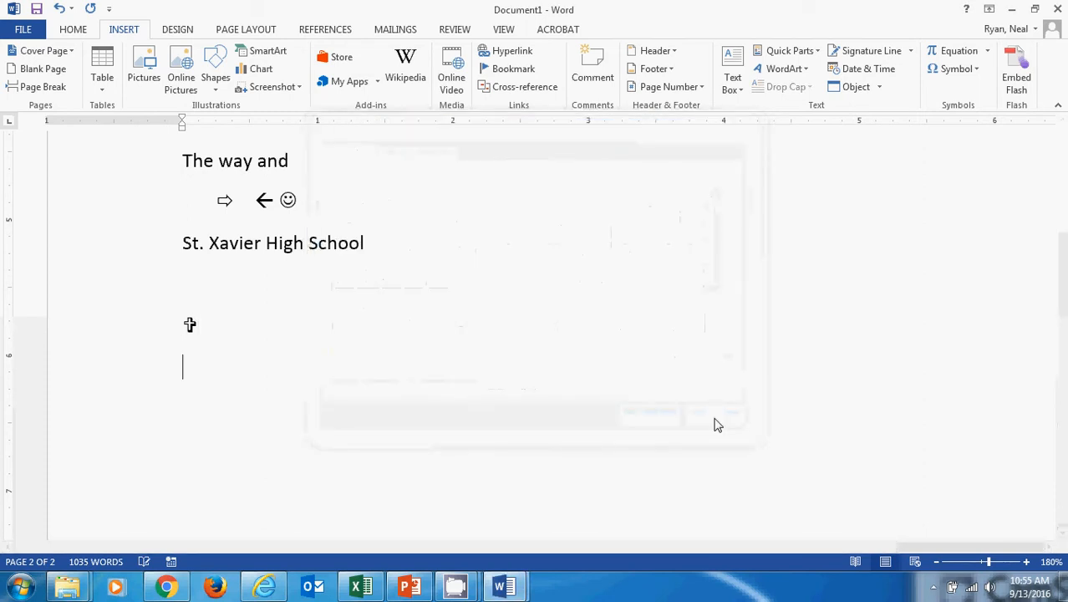
Step: Use the ccc AutoCorrect entry twice to insert two crosses on the line below the first cross
text(ccc)
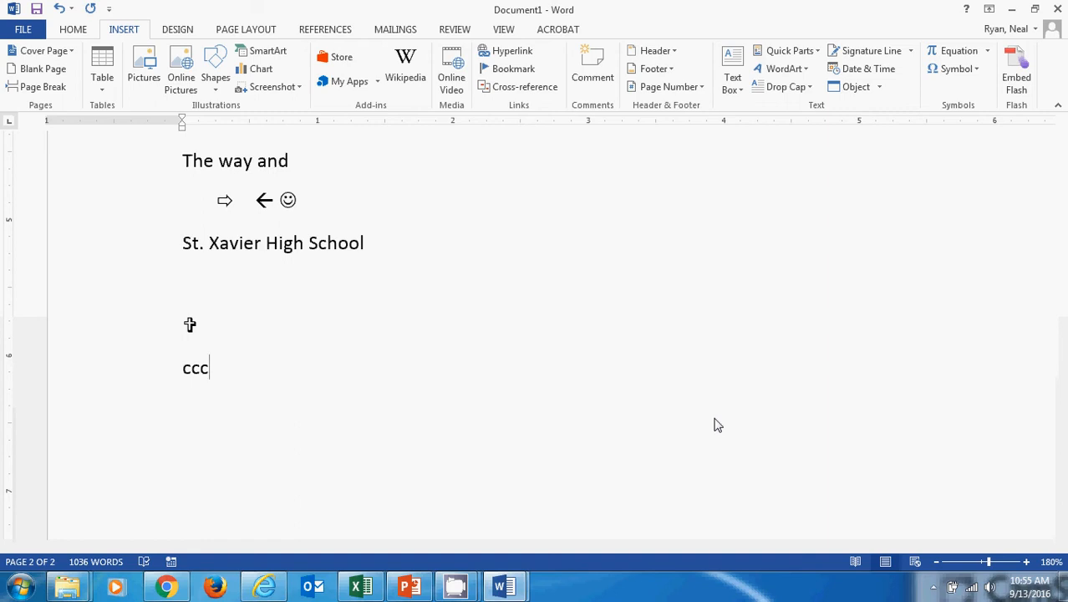
key(alt+x)
text(ccc)
key(alt+x)
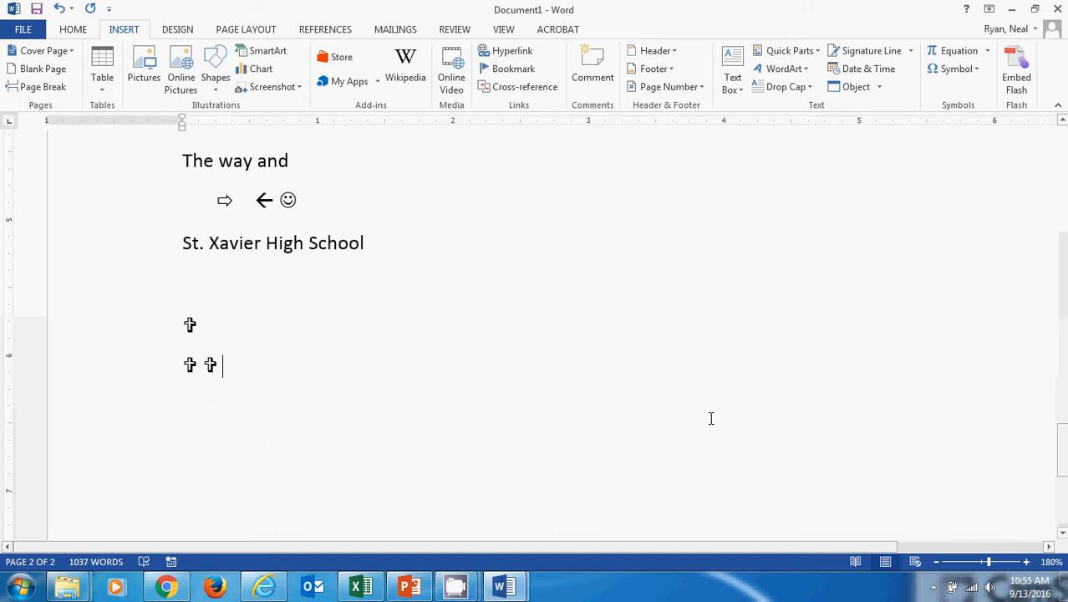
Step: Select the Wingdings open-book symbol with character code 38 and open its keyboard shortcut customization
click(975, 70)
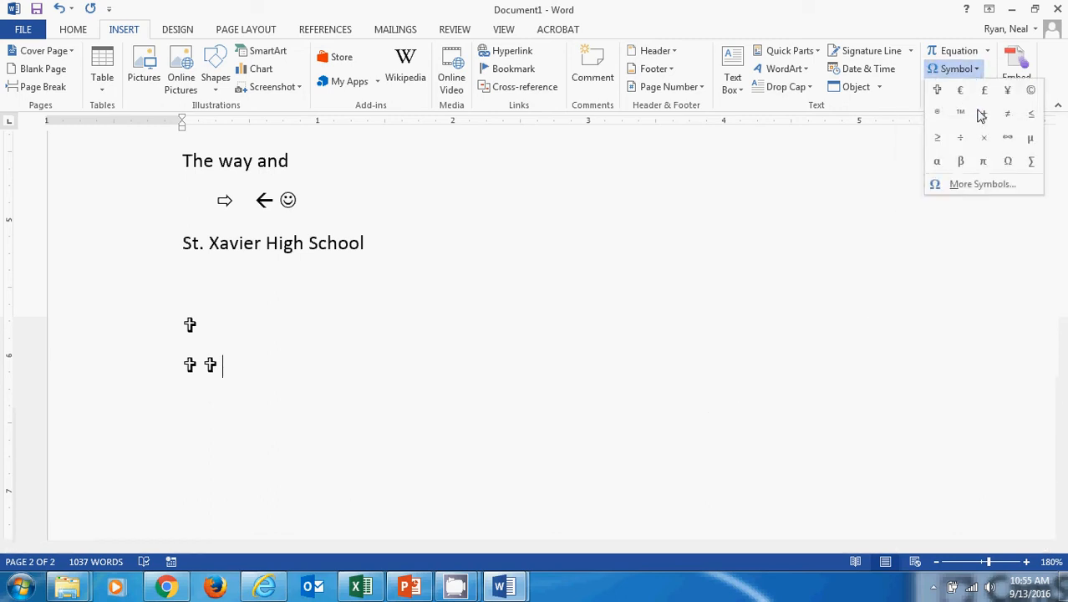
click(981, 190)
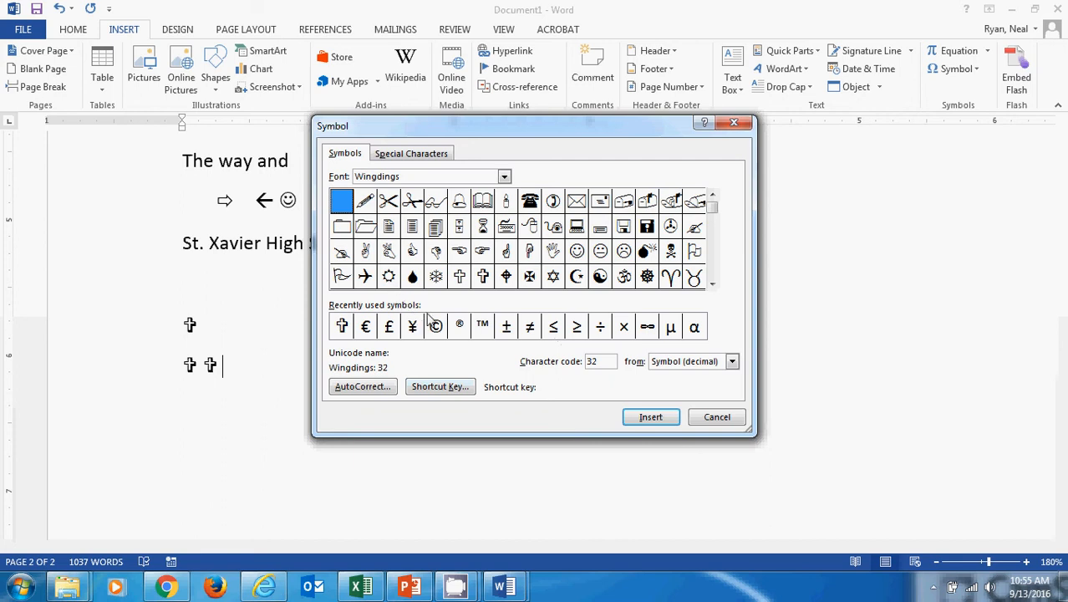
click(712, 284)
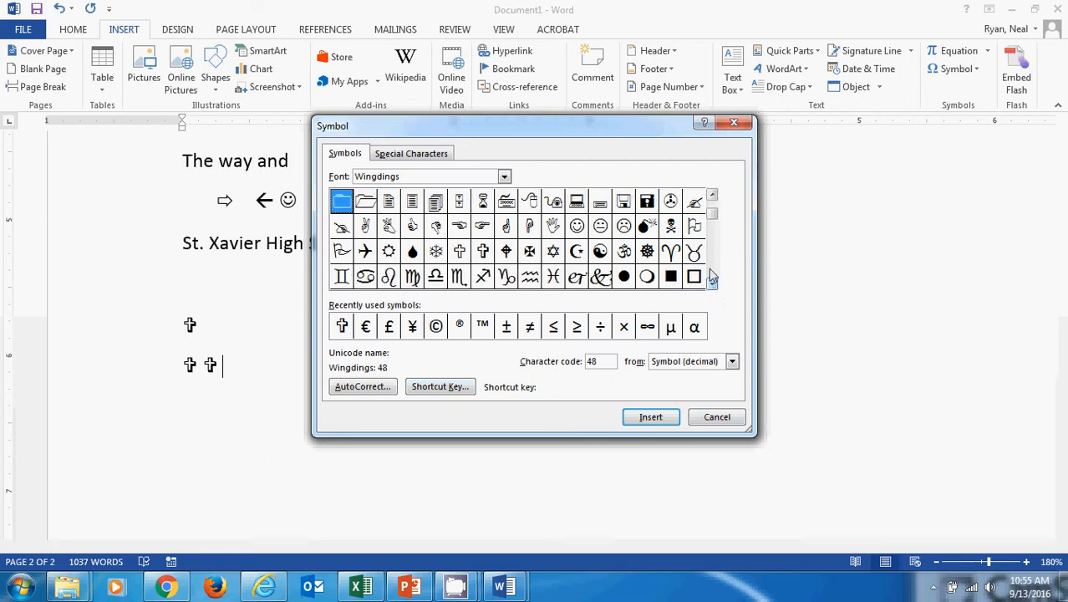
click(712, 197)
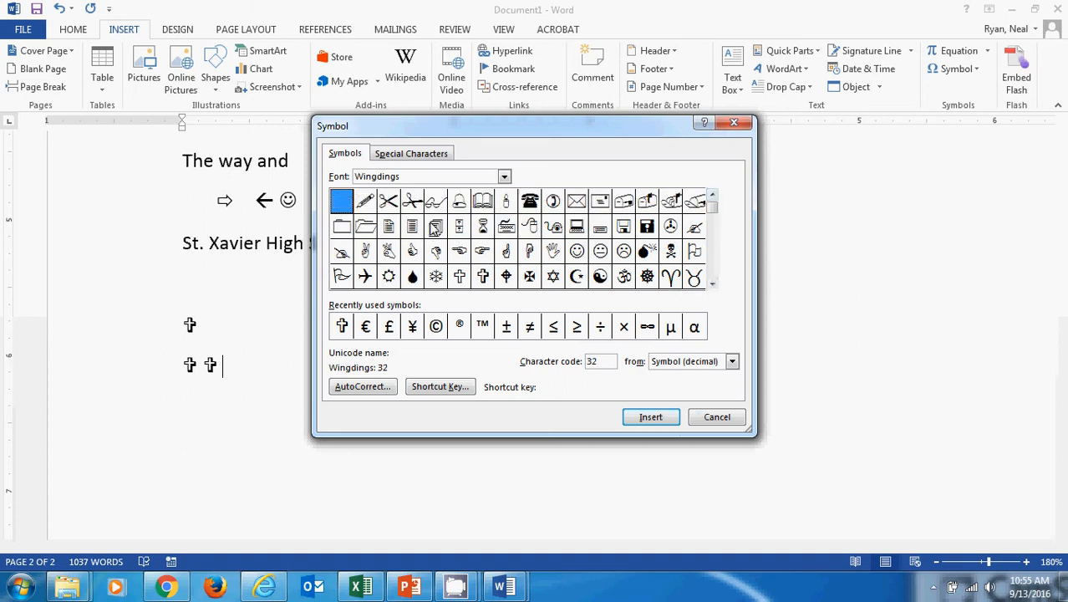
click(482, 202)
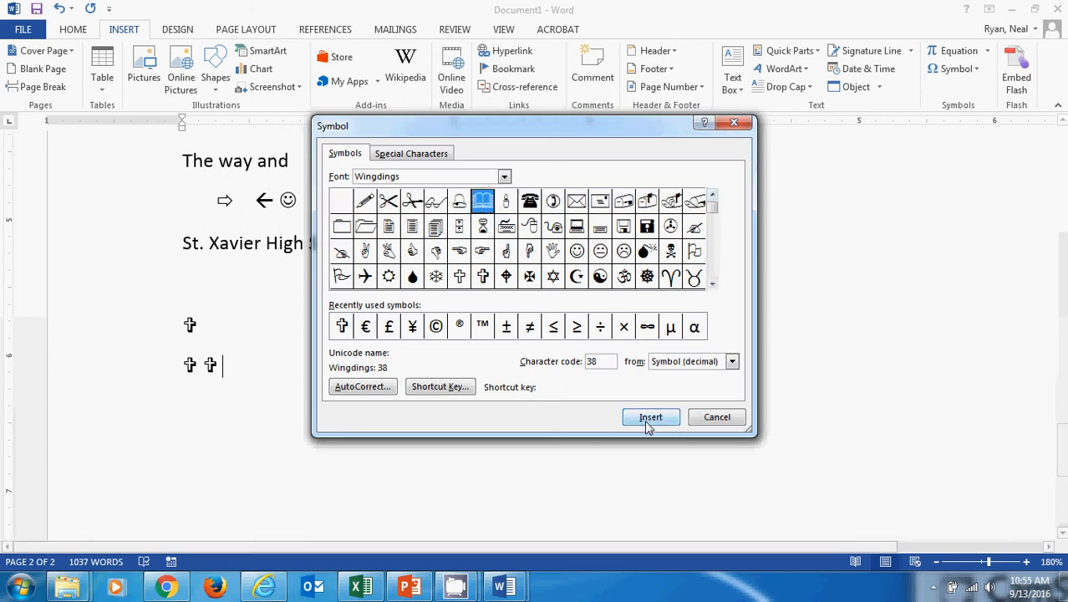
click(441, 387)
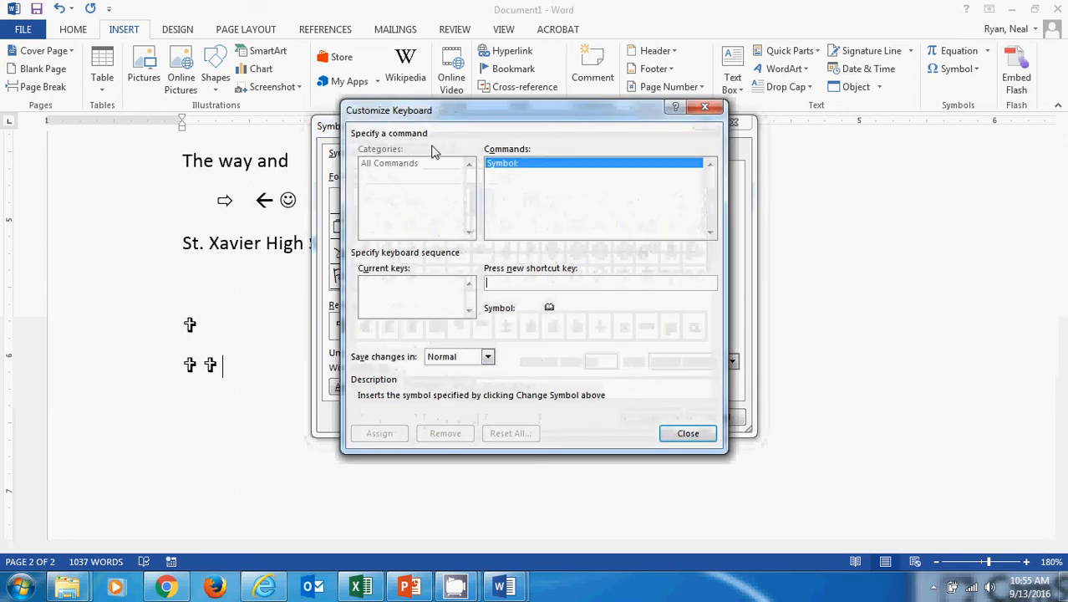
click(409, 300)
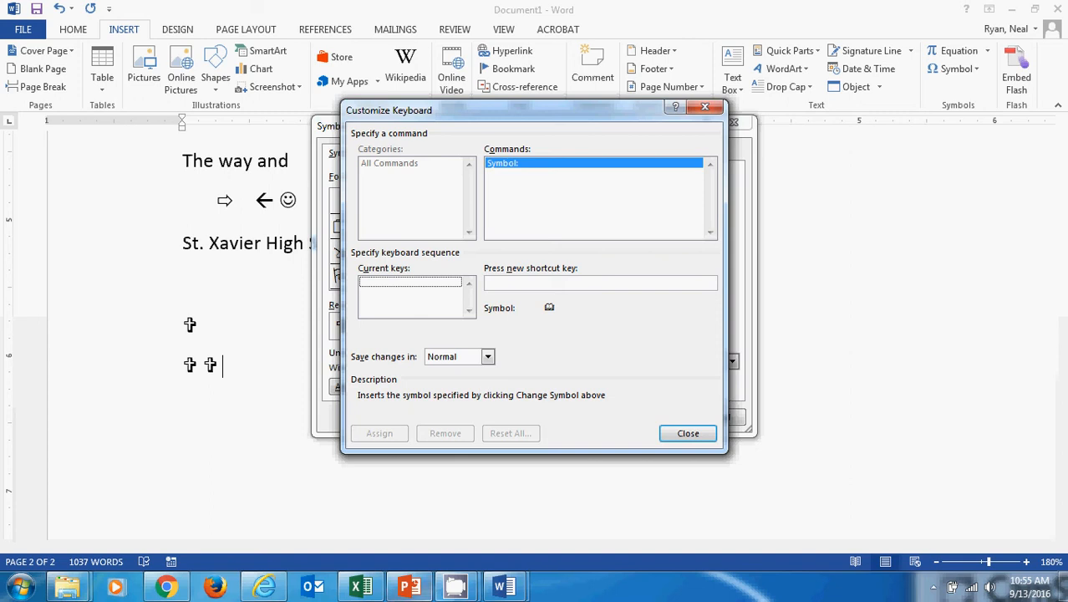
click(455, 589)
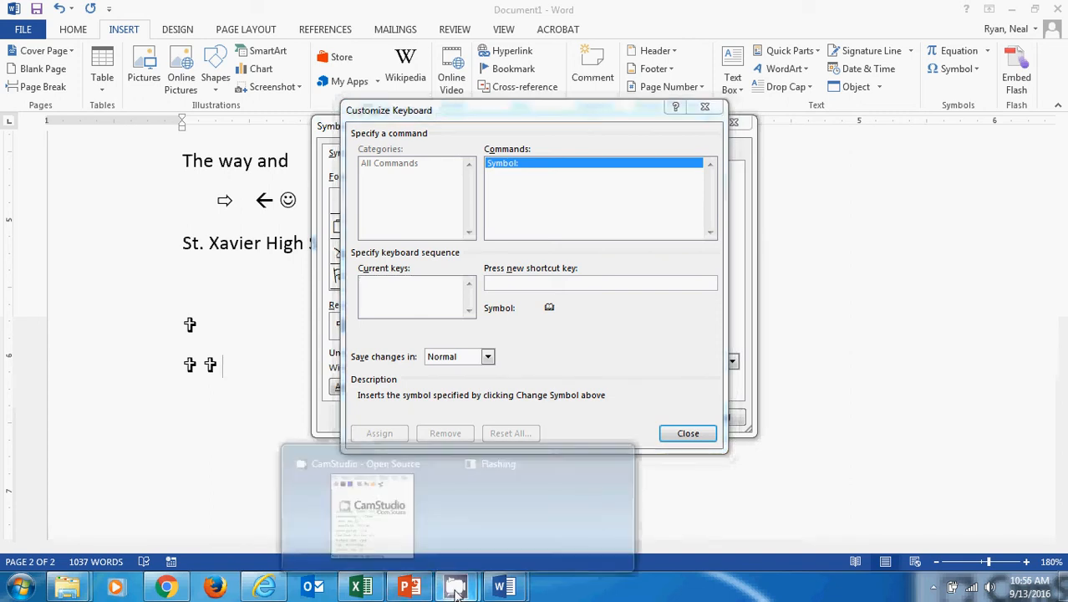
click(393, 518)
click(629, 371)
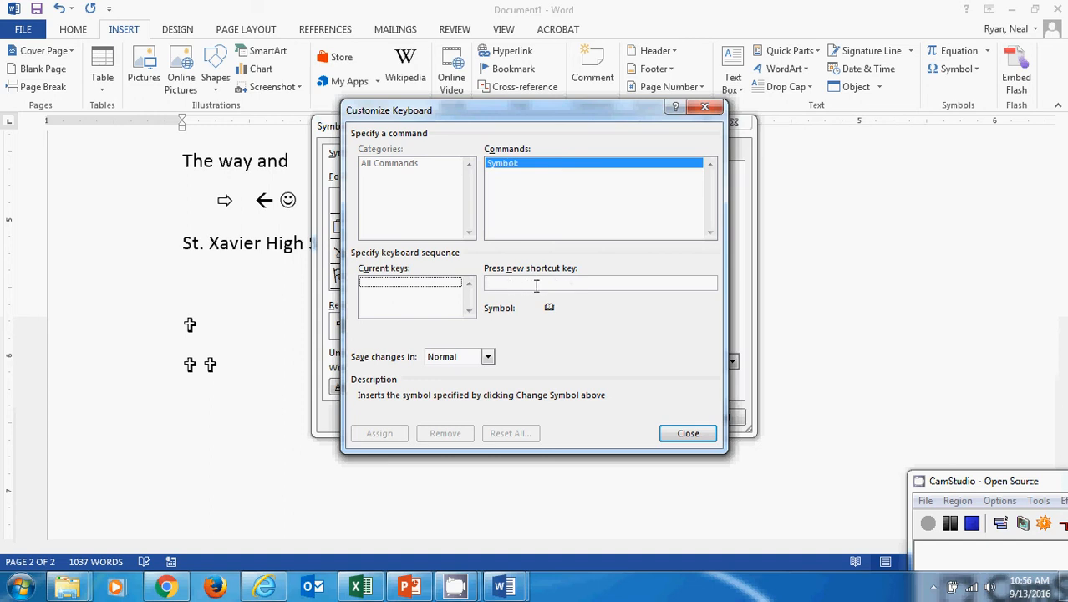
Step: Assign Alt+B as the shortcut key for the open-book symbol and close the symbol dialogs
key(alt+b)
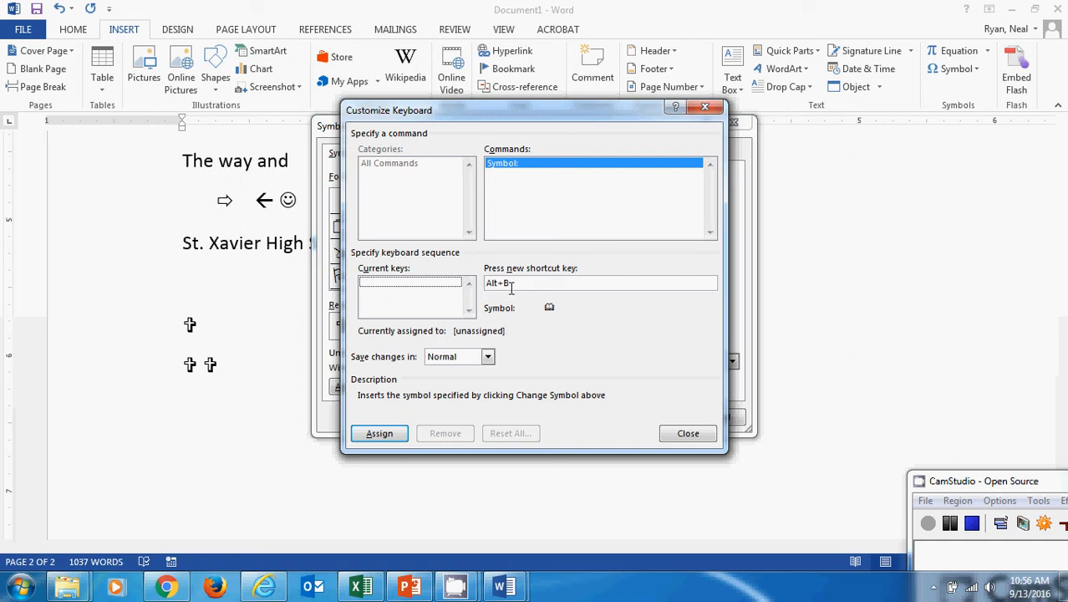
click(380, 434)
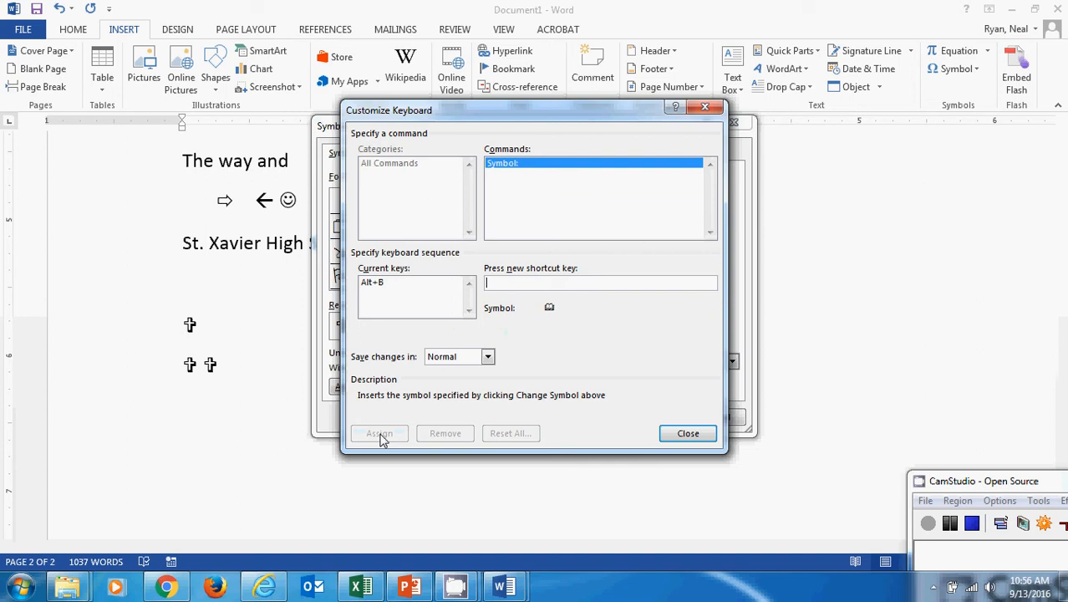
click(692, 434)
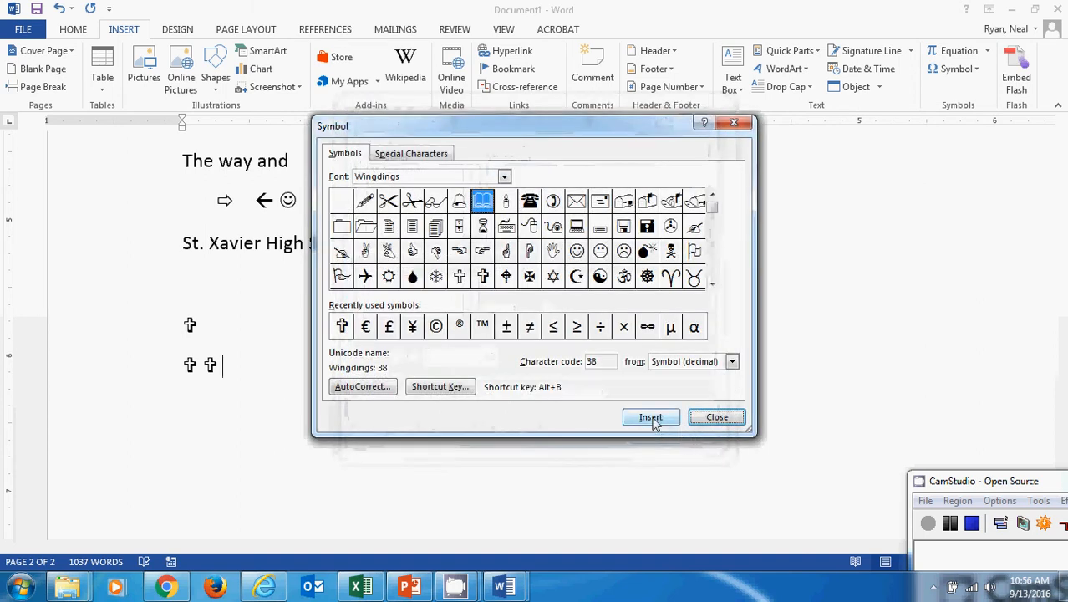
click(716, 416)
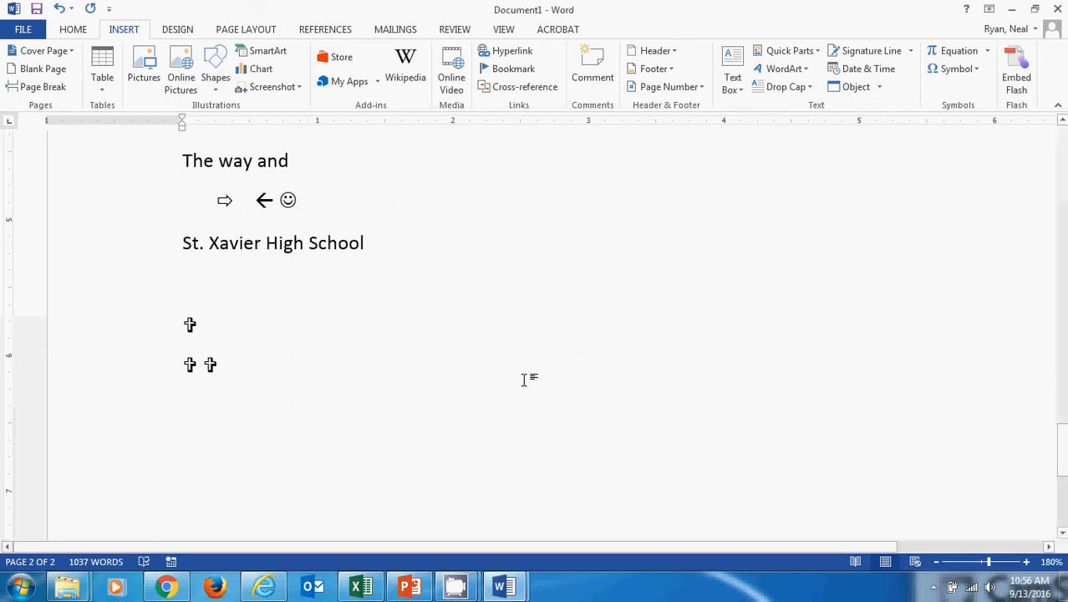
Step: Insert two open-book symbols after the two crosses using their newly assigned shortcut
key(alt+b)
key(alt+b)
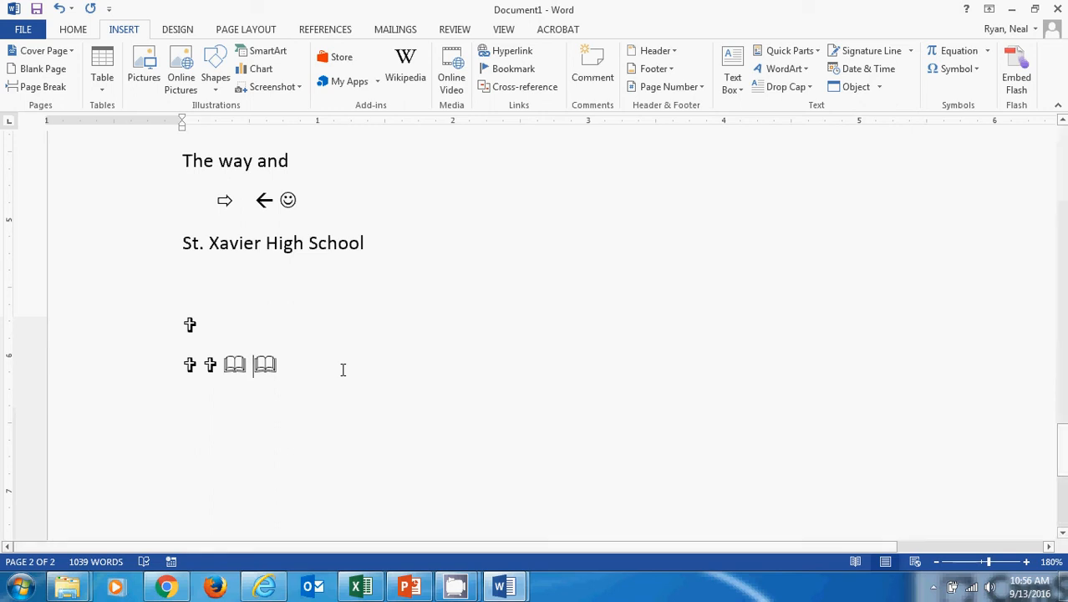
mouse_move(459, 589)
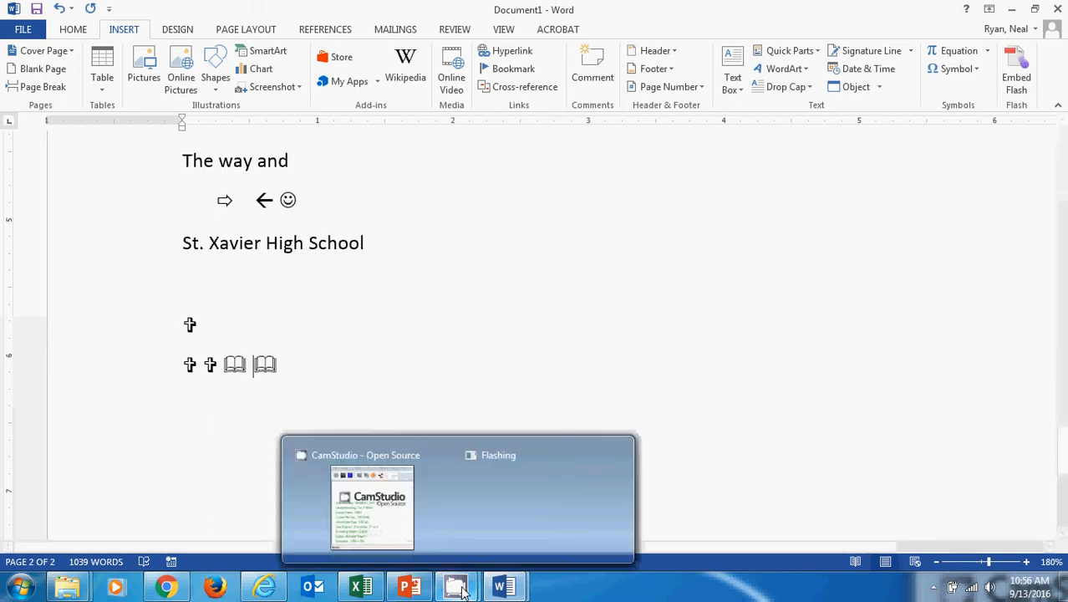
click(398, 539)
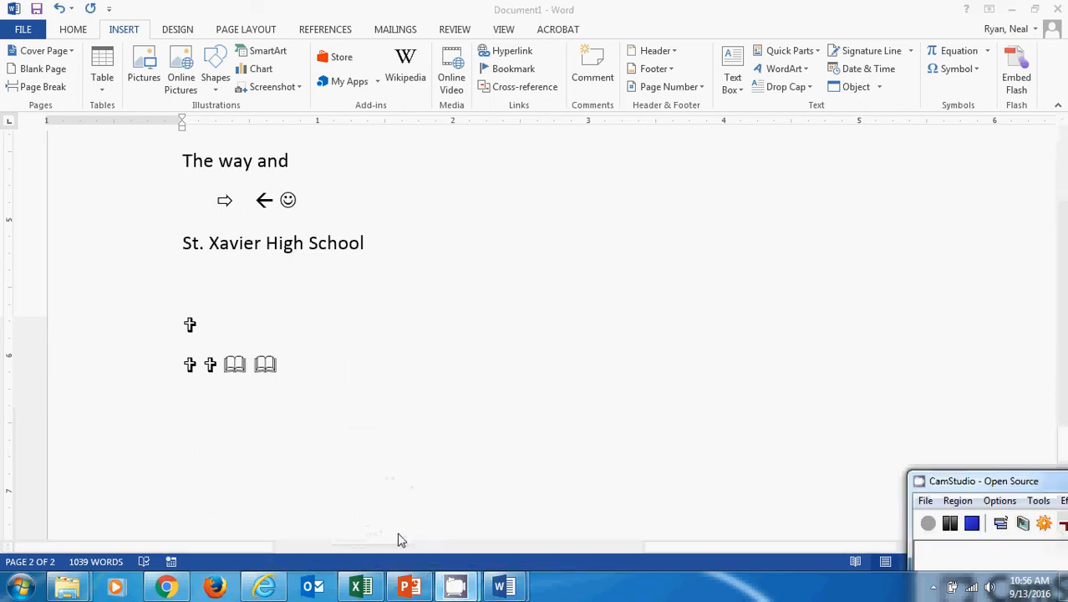
click(950, 532)
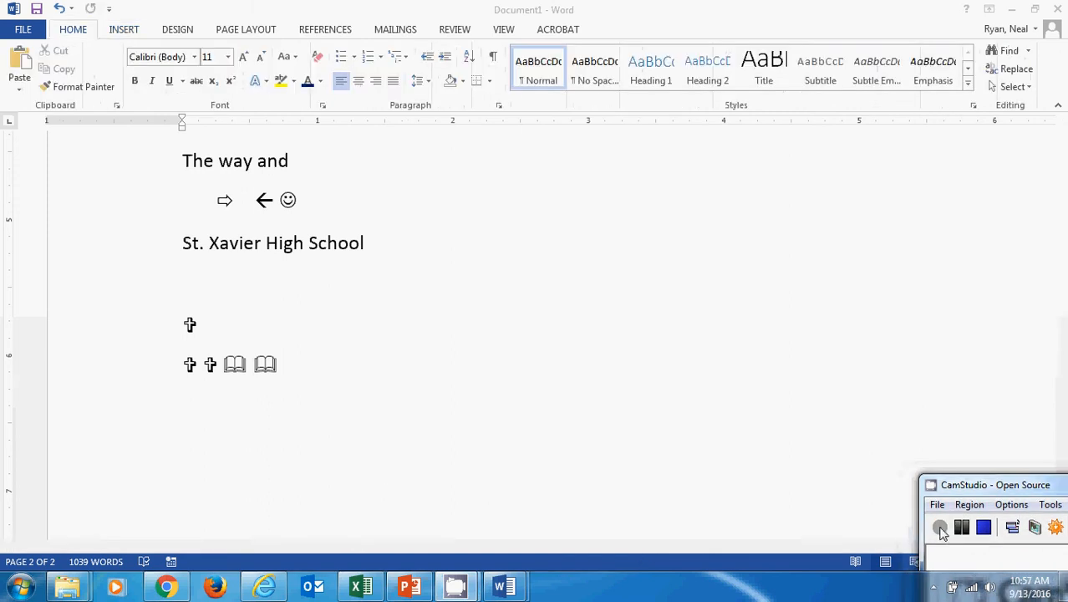
Step: Switch to the PowerPoint presentation and highlight the Bold row of the Menu Management table
click(422, 588)
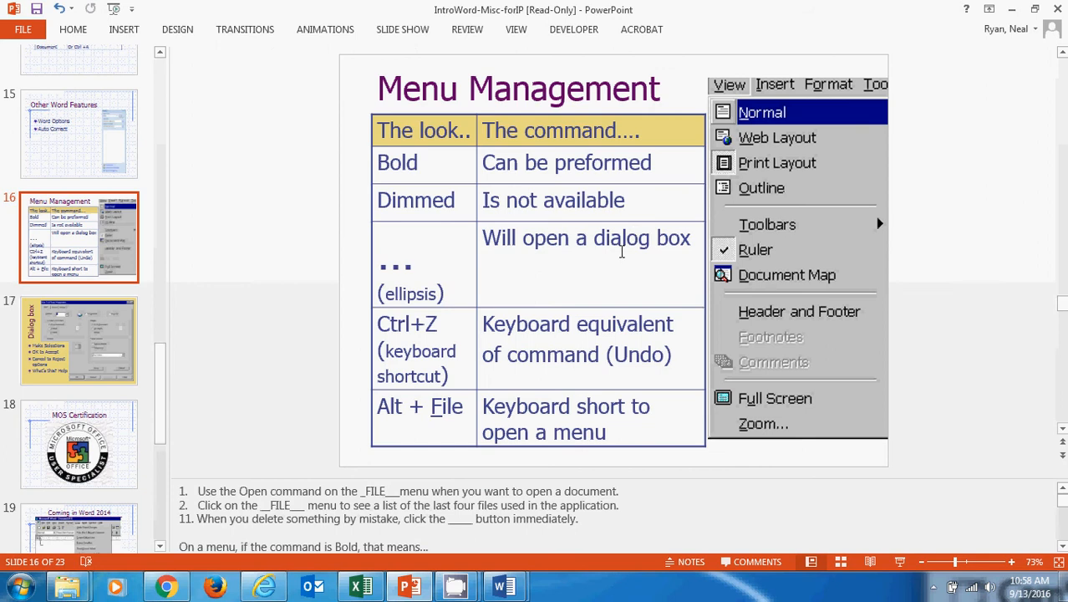
drag(380, 162, 582, 165)
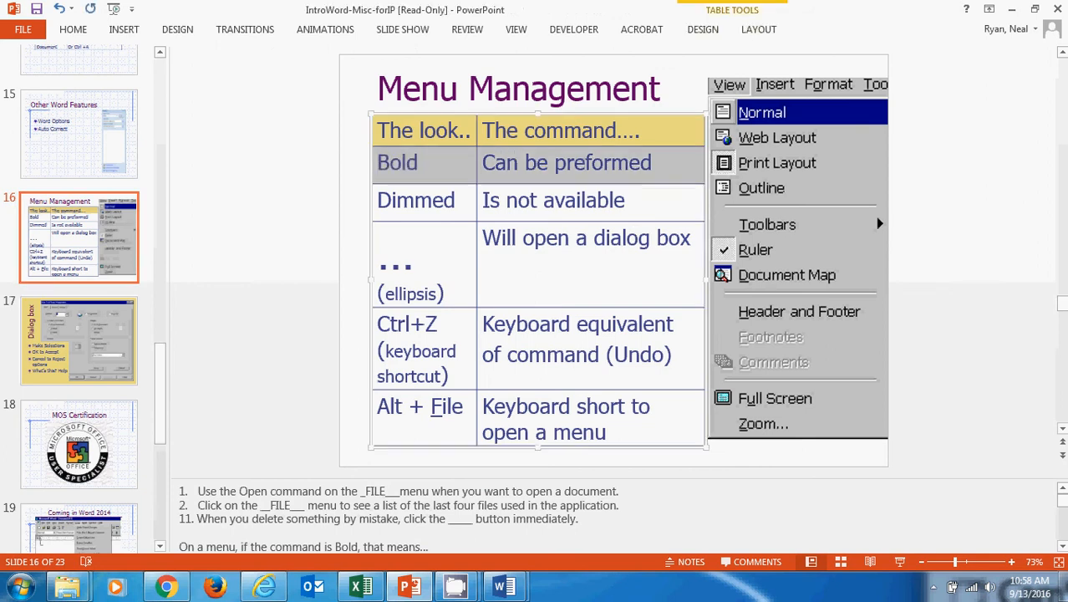
Step: Switch to Document1 in Word and copy the "St. Xavier High School" line onto the line below it, keeping source formatting
mouse_move(503, 586)
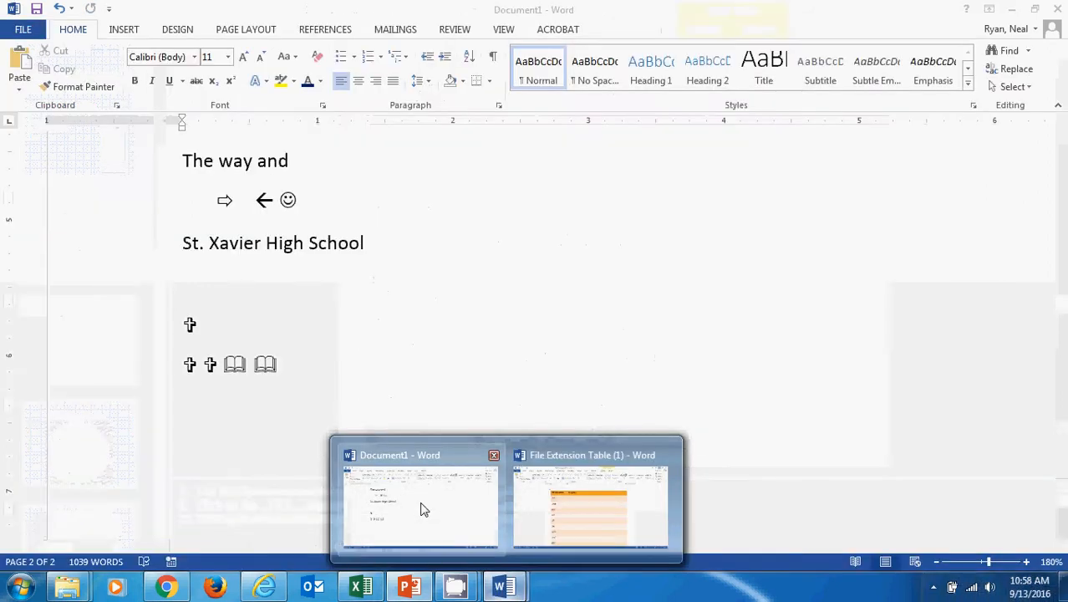
click(420, 507)
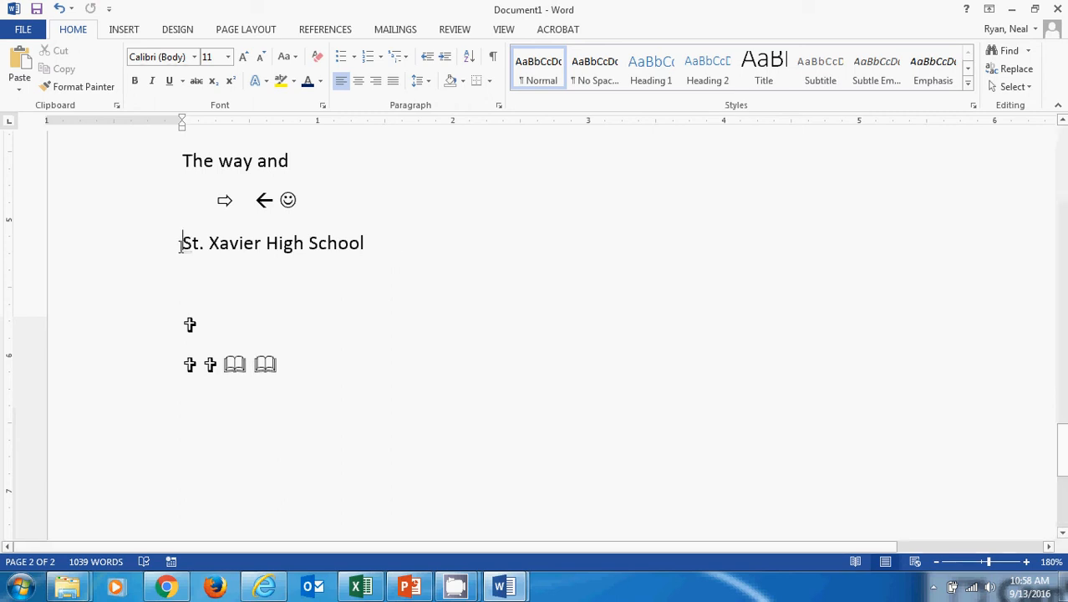
drag(180, 244, 378, 244)
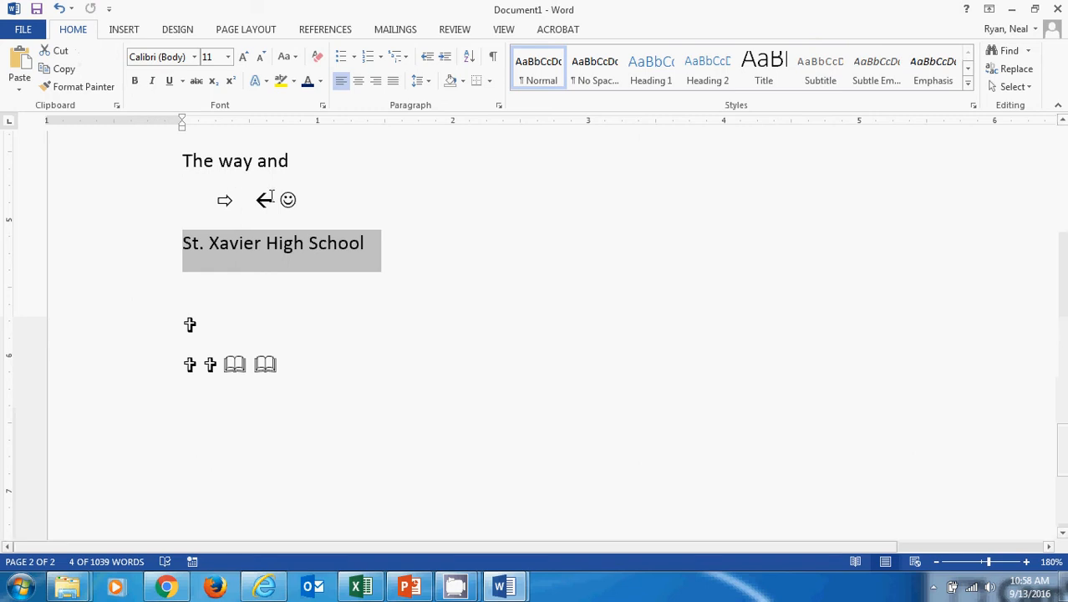
click(460, 258)
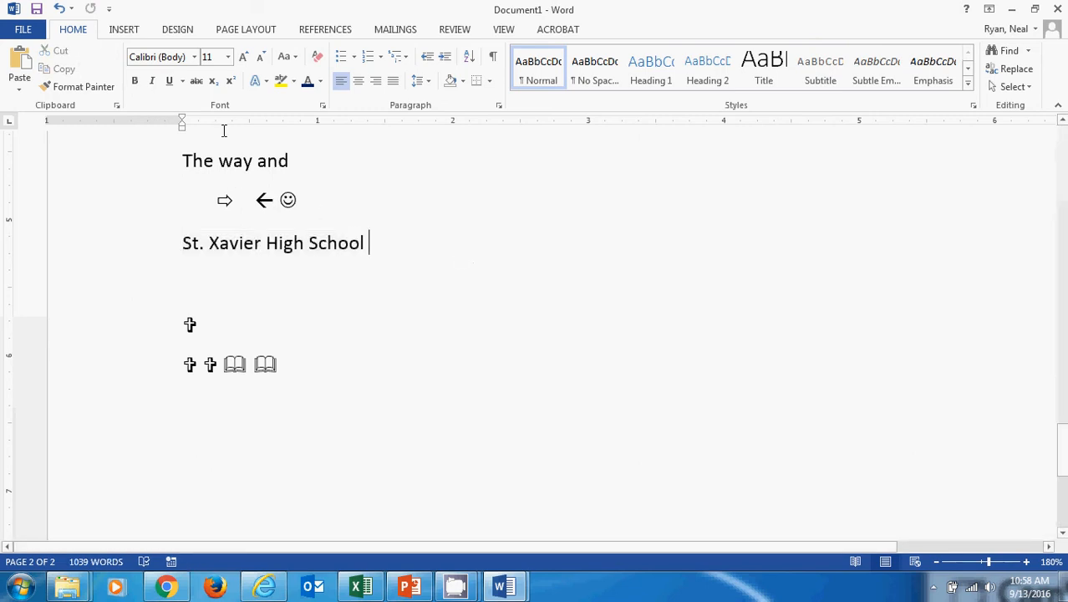
click(175, 248)
key(ctrl+c)
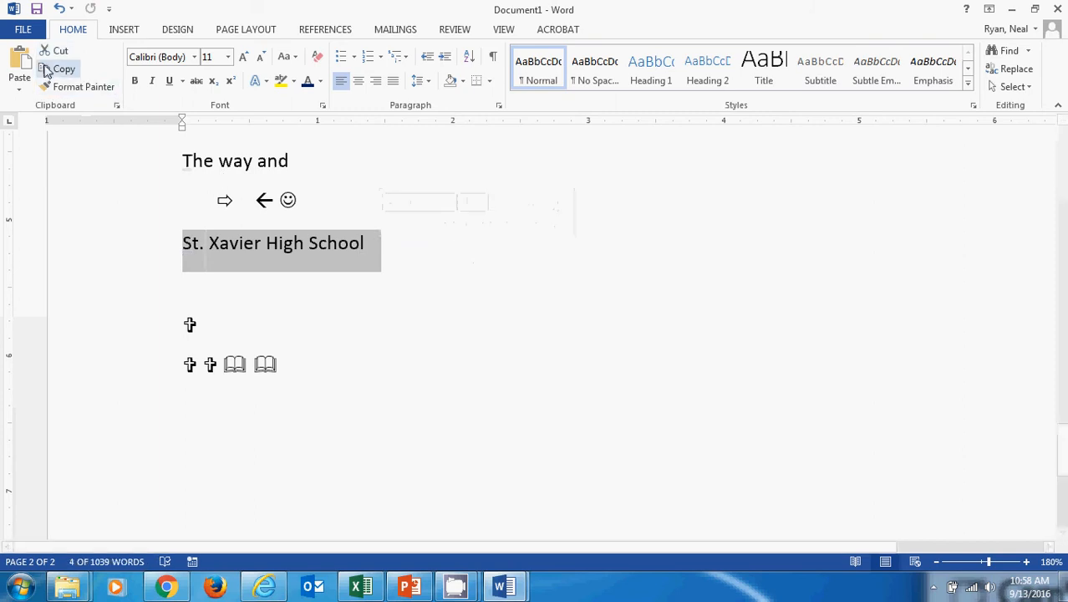
click(51, 72)
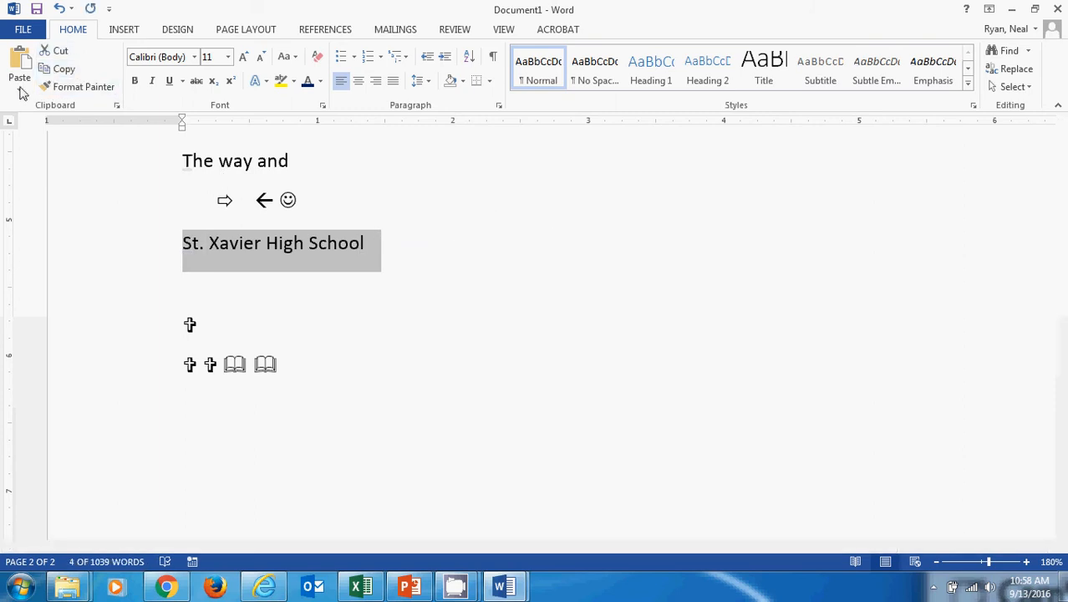
click(210, 290)
click(20, 93)
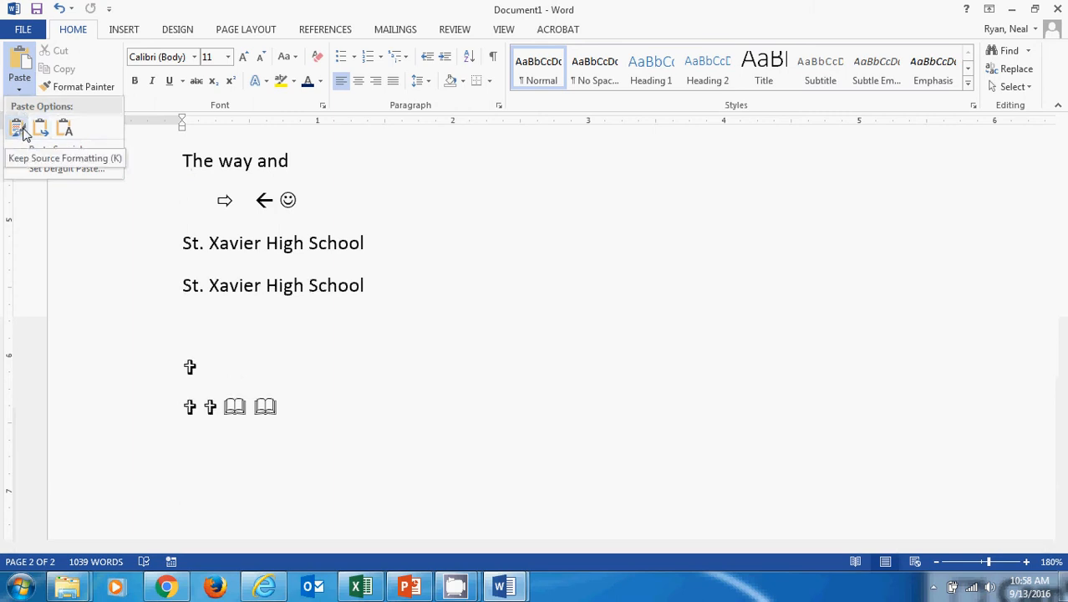
click(16, 127)
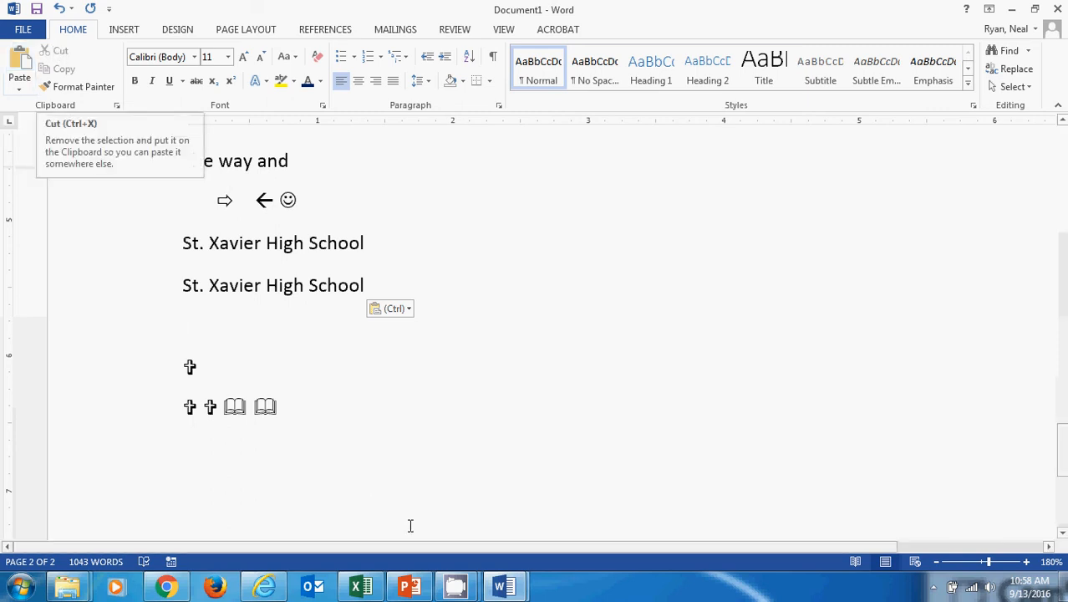
Step: Switch to PowerPoint, point out the dimmed, bold and ellipsis entries in the Menu Management table, and return to Word
click(409, 587)
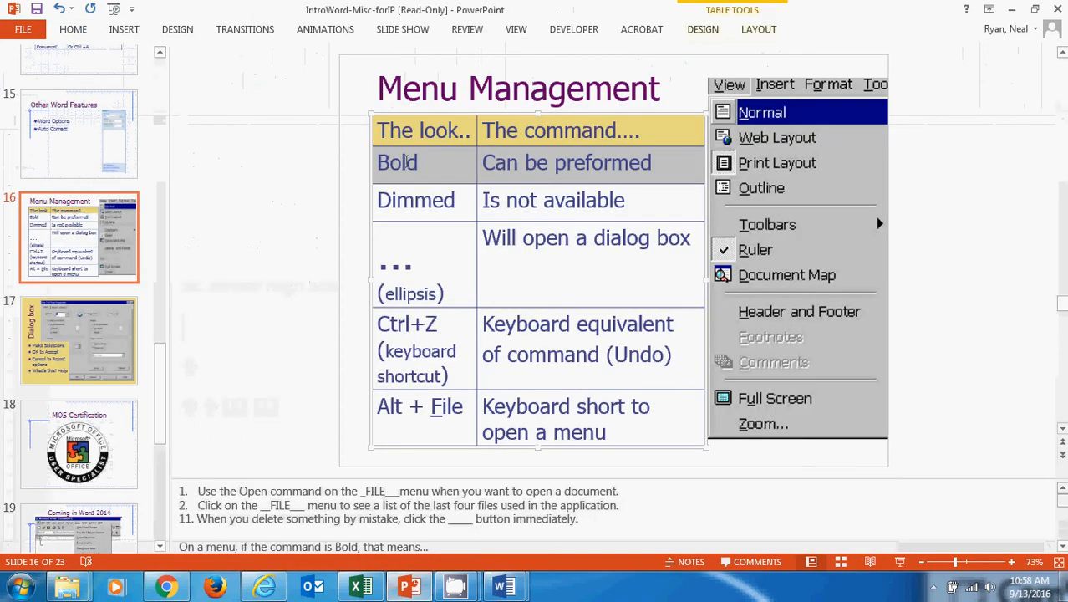
triple_click(492, 201)
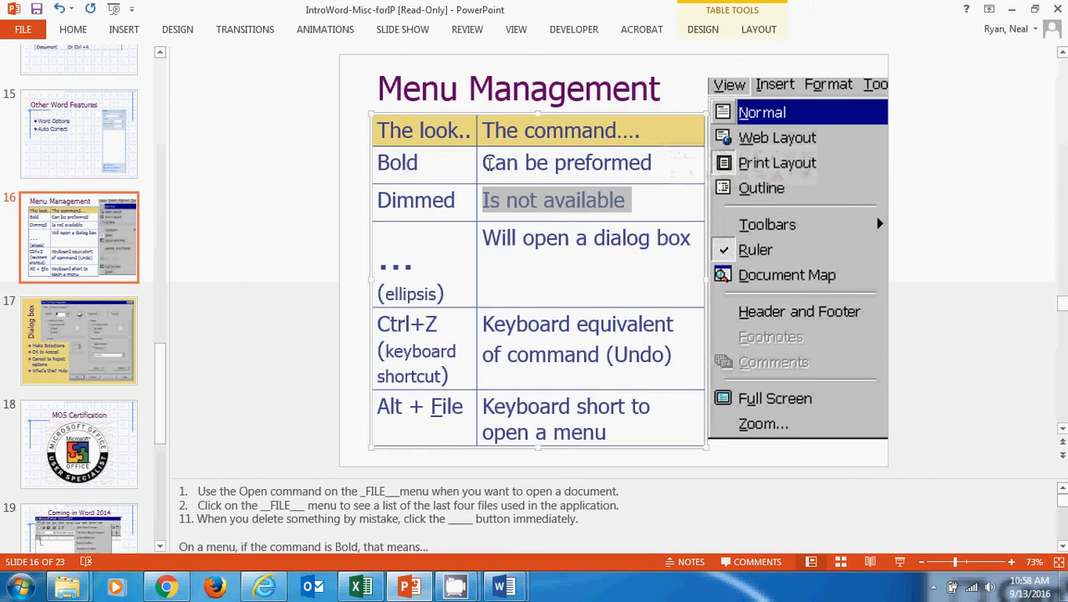
drag(489, 163, 645, 180)
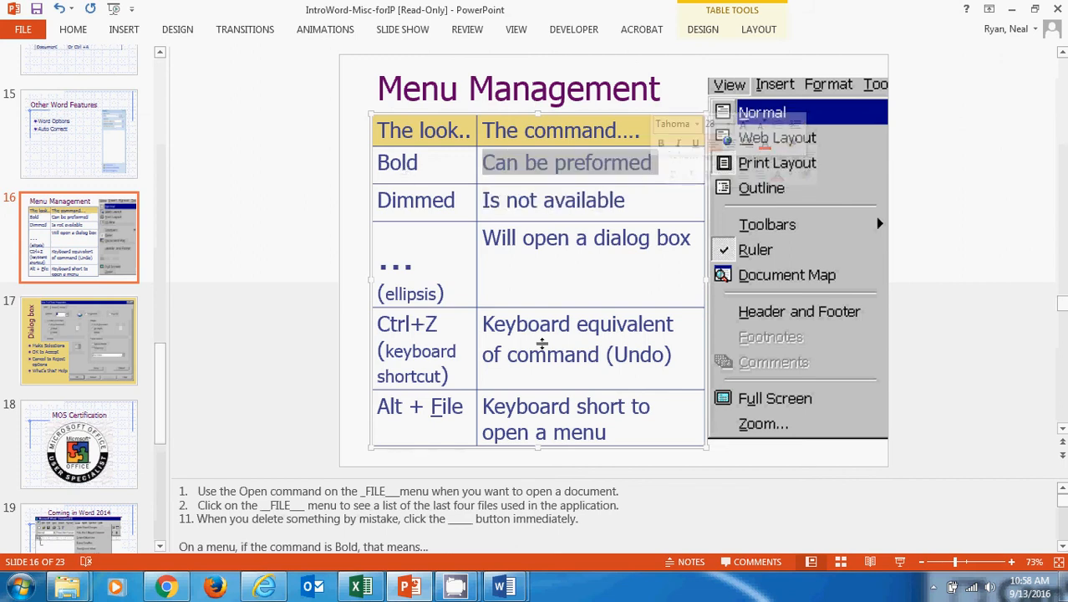
drag(383, 269, 436, 269)
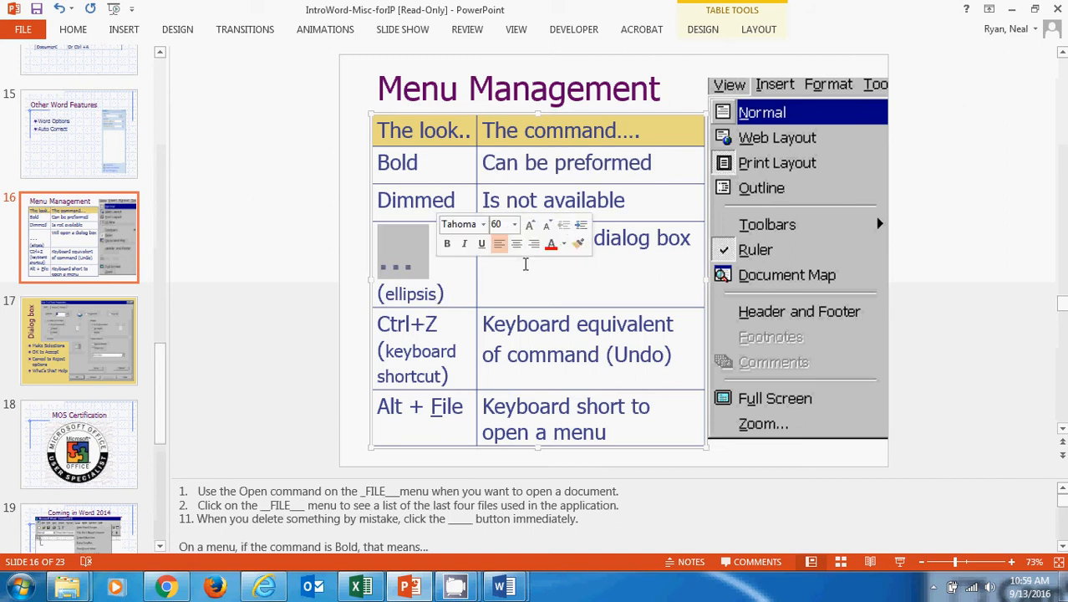
click(567, 249)
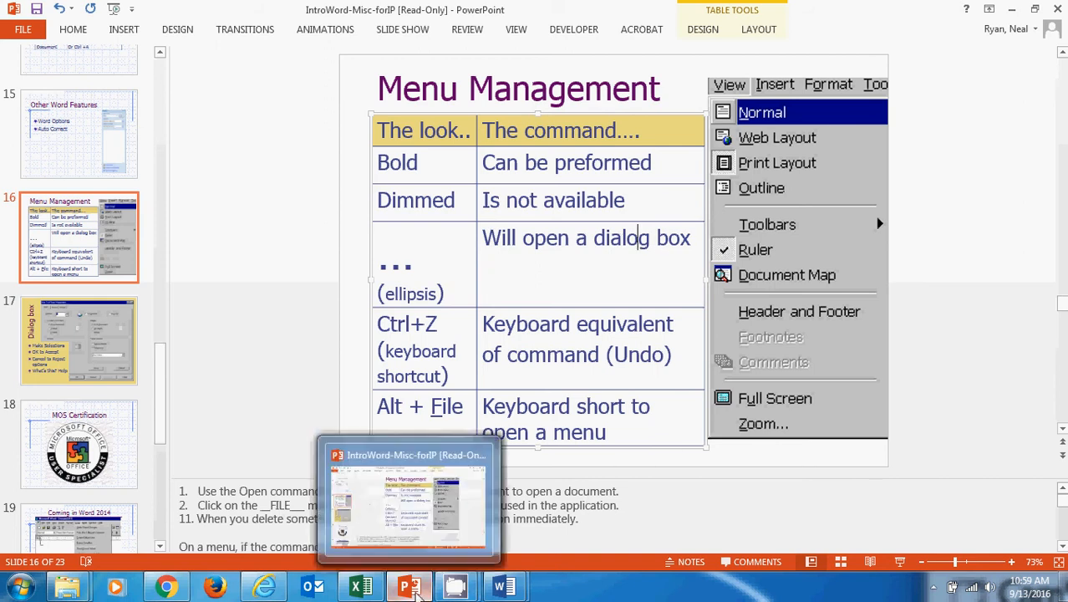
click(411, 588)
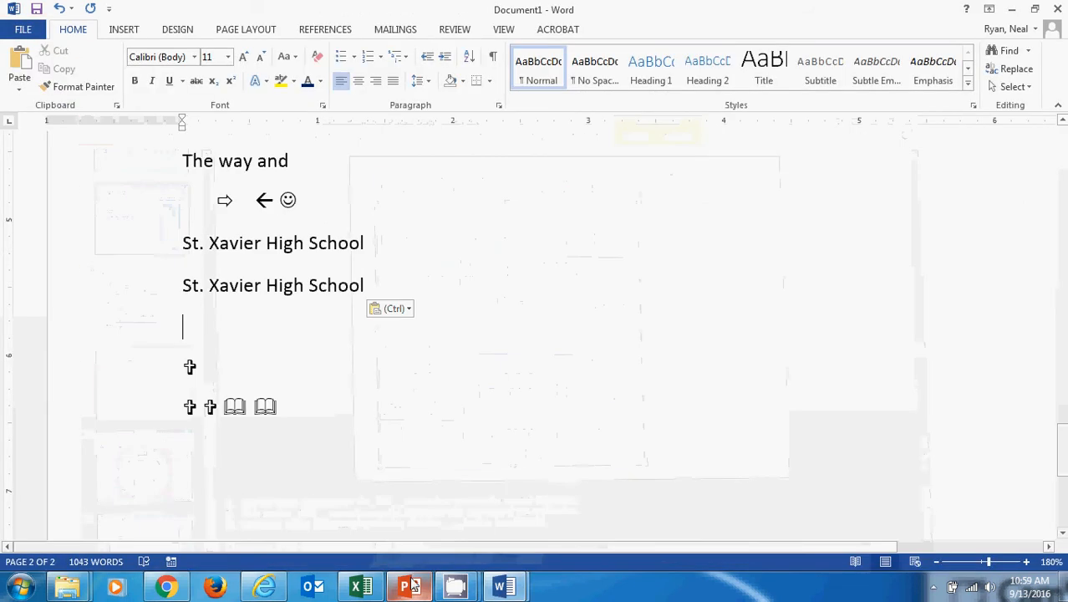
click(456, 589)
click(379, 524)
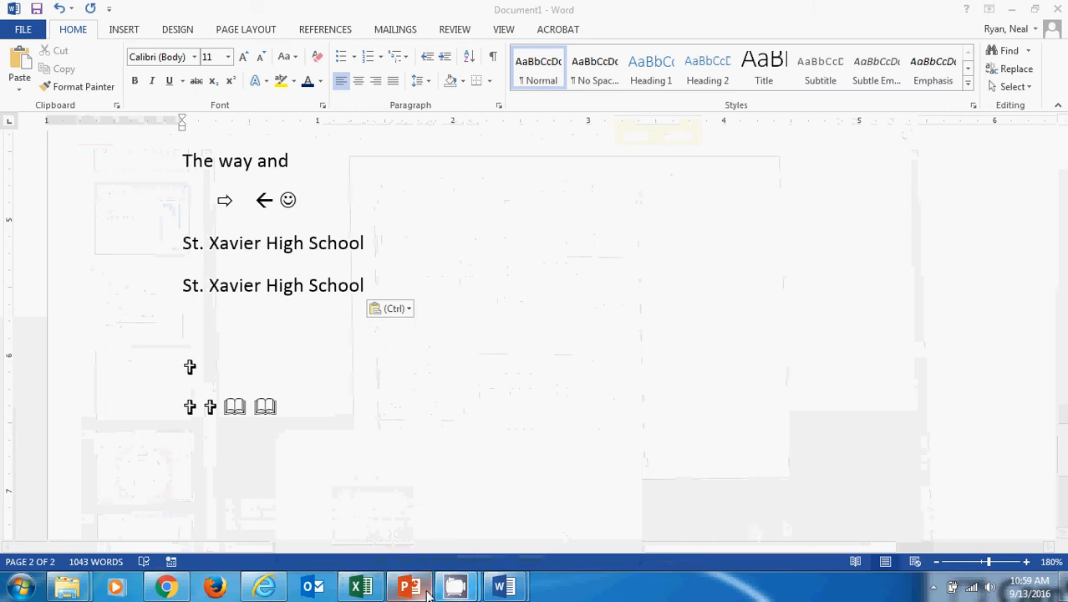
click(456, 589)
click(373, 526)
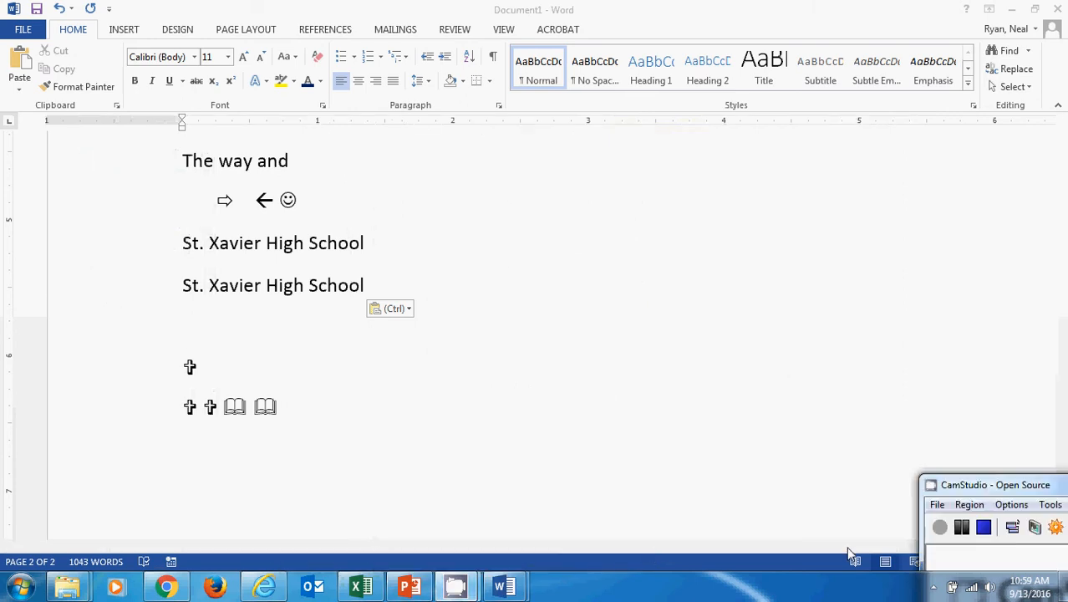
click(939, 528)
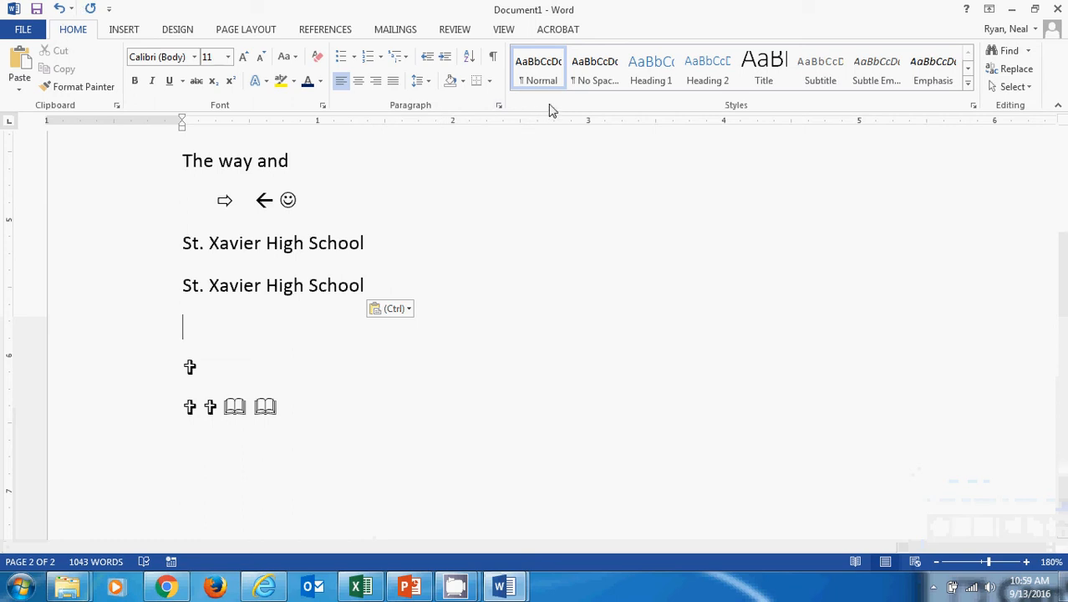
Step: View the Borders and Shading dialog and its Border and Shading Options, and close both without changes
click(491, 84)
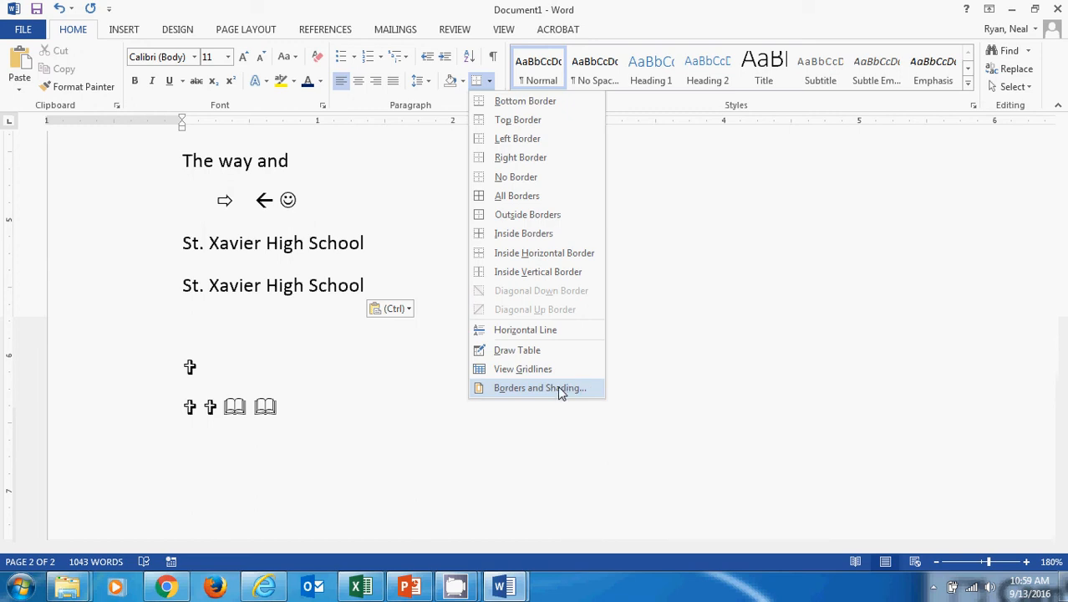
click(560, 393)
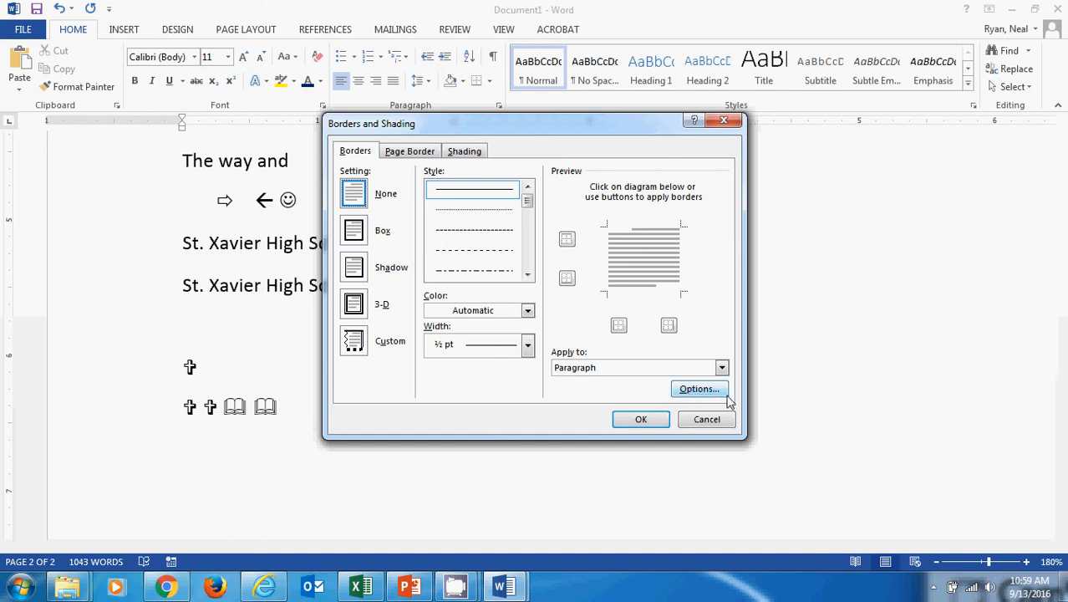
click(695, 396)
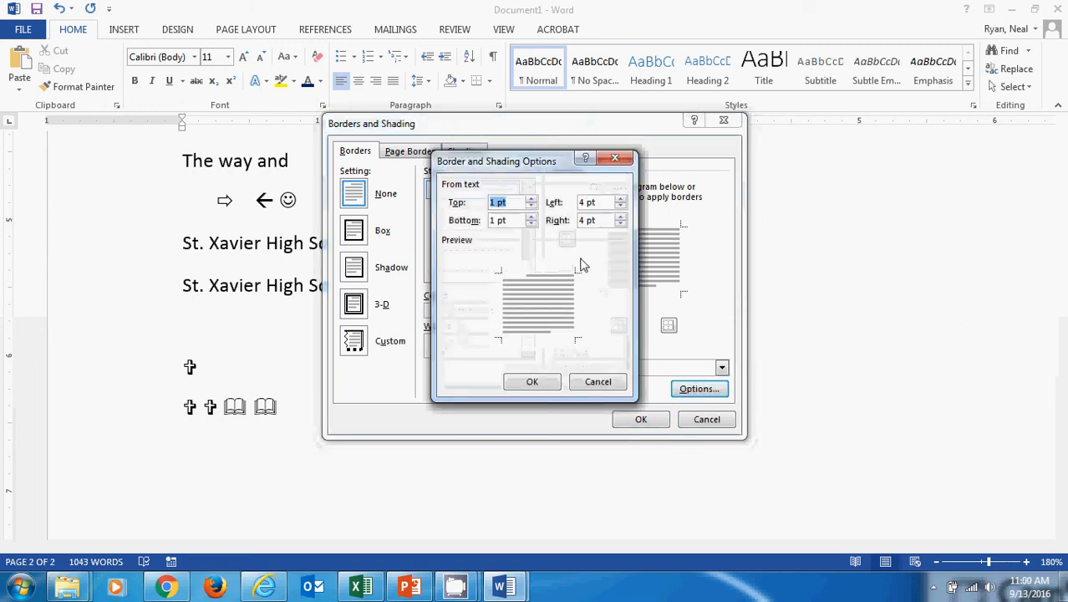
click(597, 382)
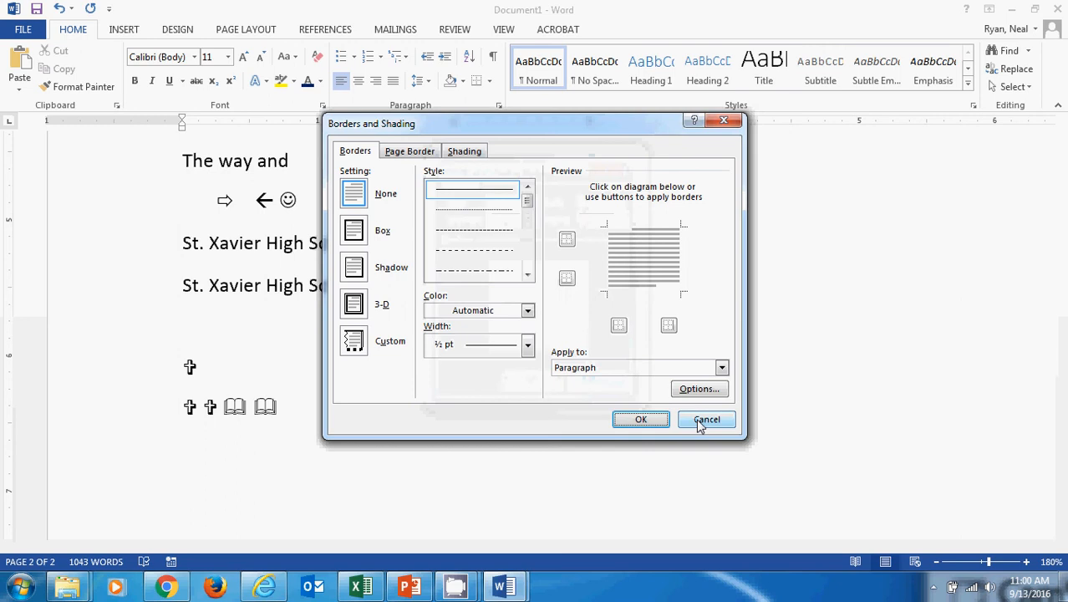
click(706, 420)
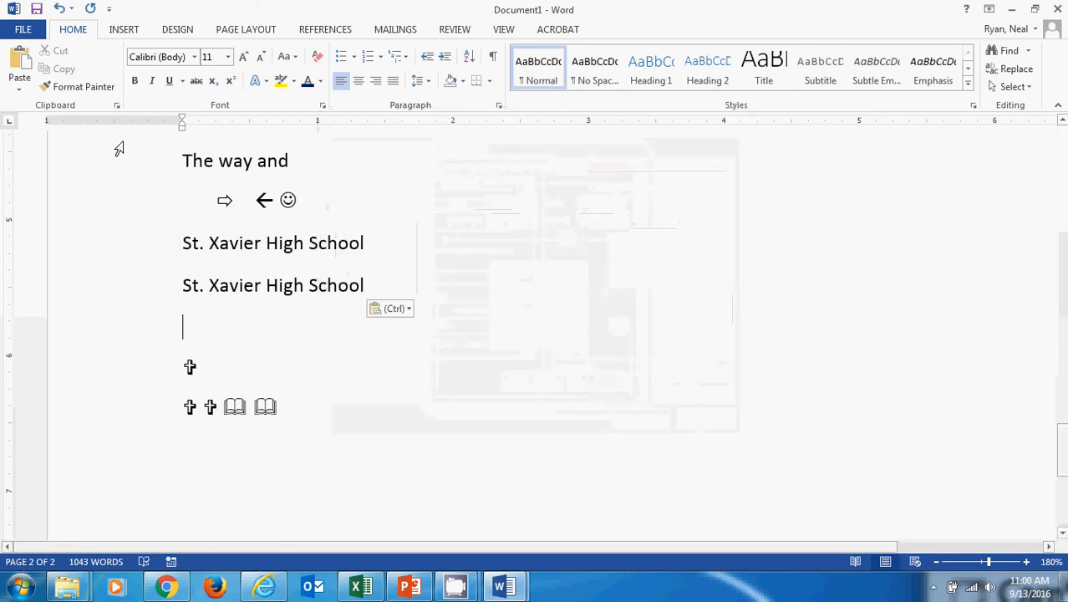
Step: Look through the available font sizes and close the list without choosing one
click(227, 57)
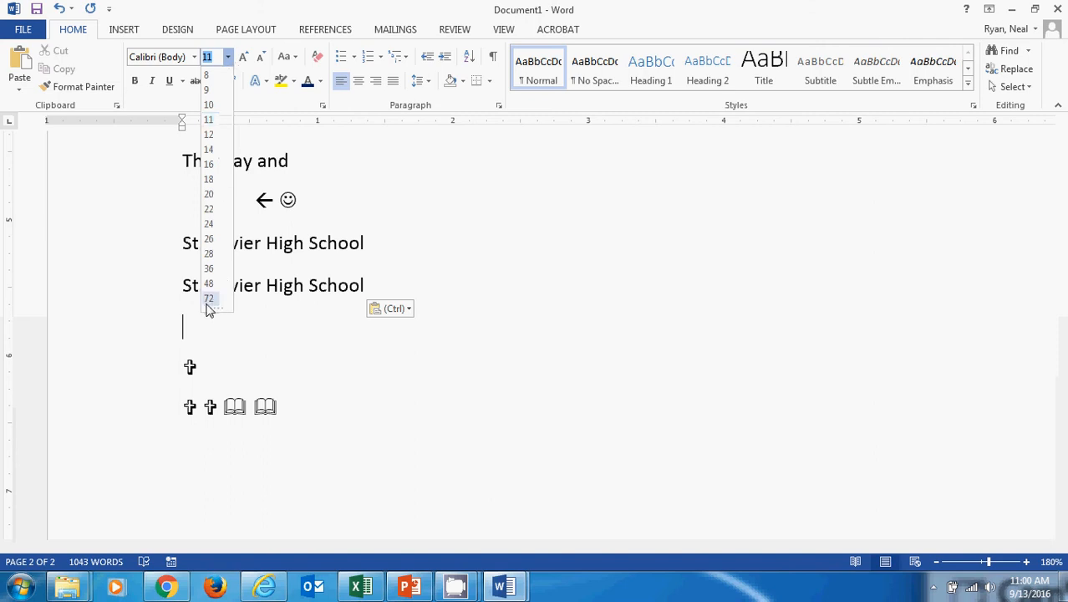
mouse_move(217, 310)
mouse_down()
mouse_move(219, 330)
mouse_move(222, 308)
mouse_up()
click(330, 334)
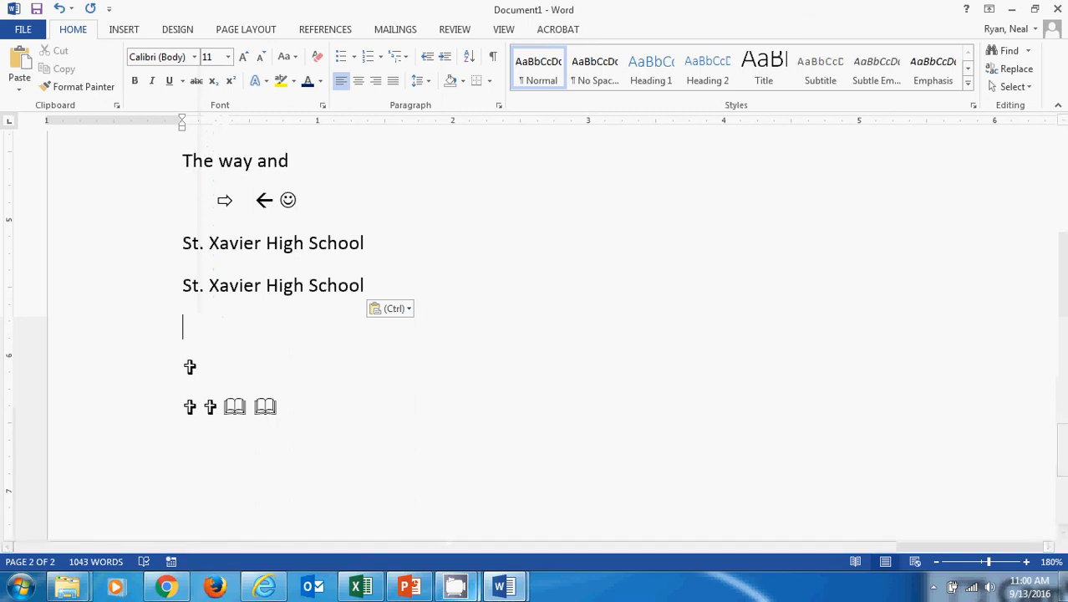
Step: Switch to PowerPoint and highlight the Ctrl+Z and Alt + File entries in the Menu Management table
click(409, 587)
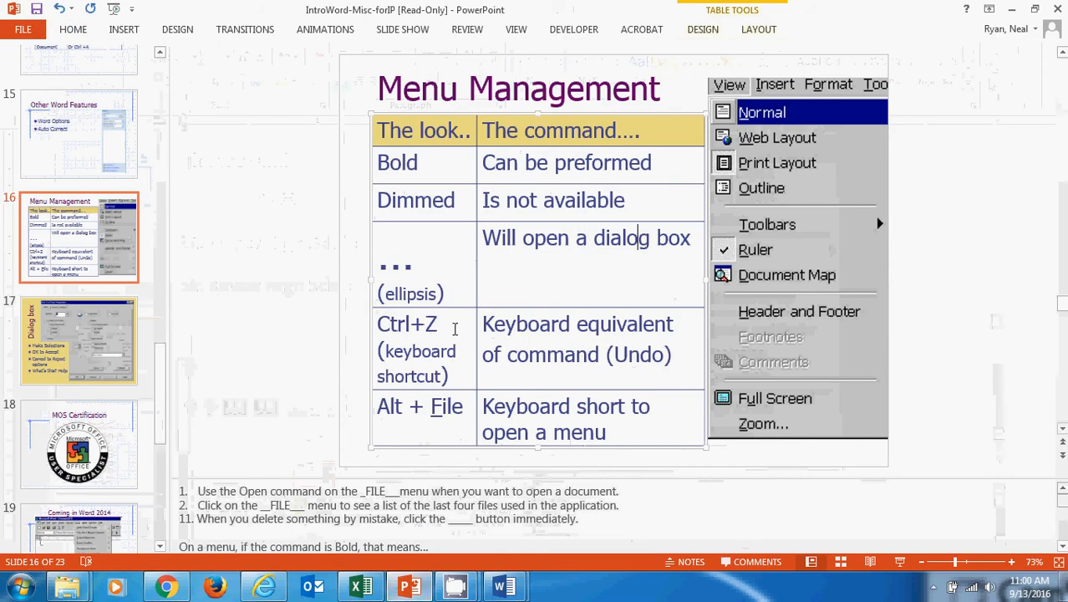
drag(484, 326, 661, 340)
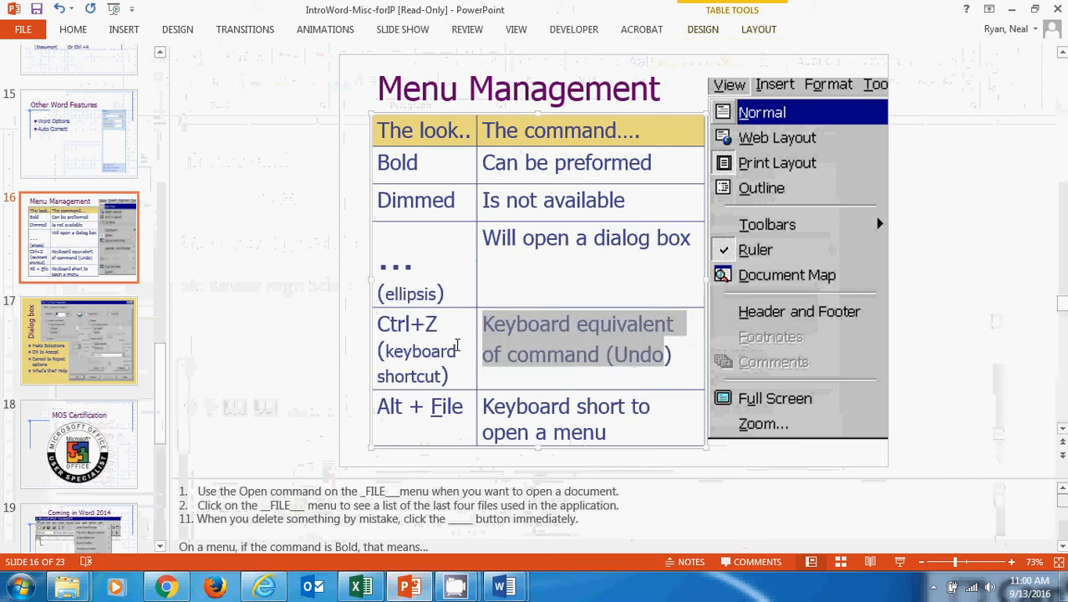
drag(378, 324, 438, 325)
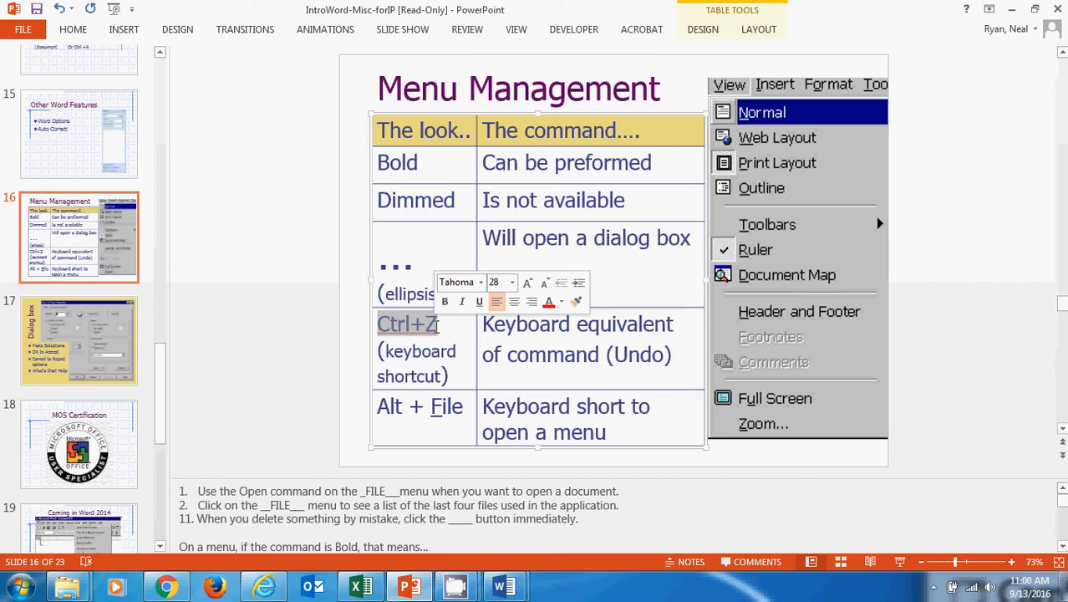
click(530, 411)
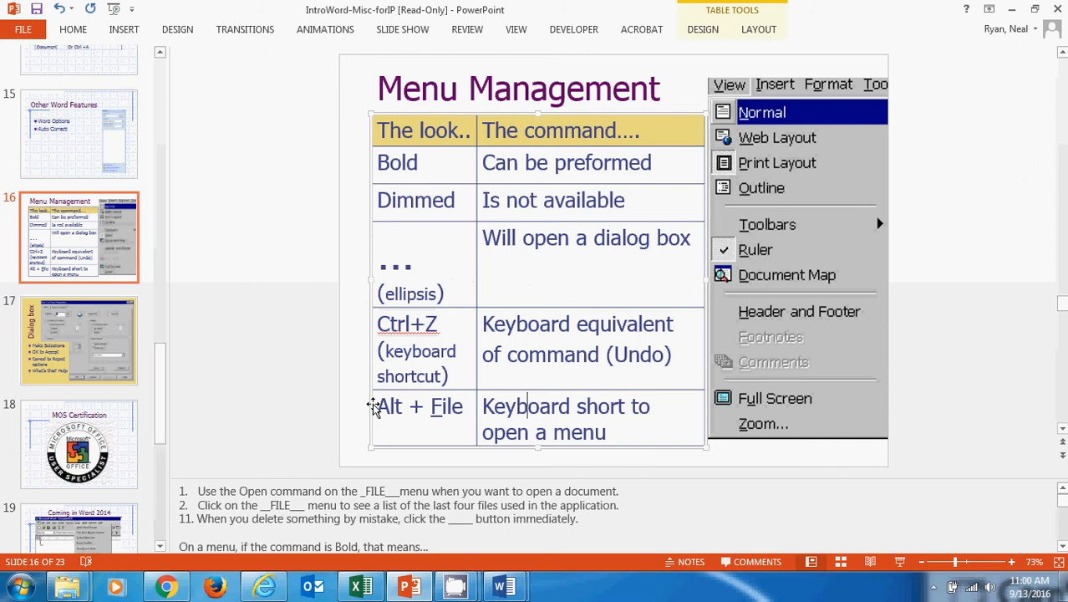
drag(379, 406, 478, 411)
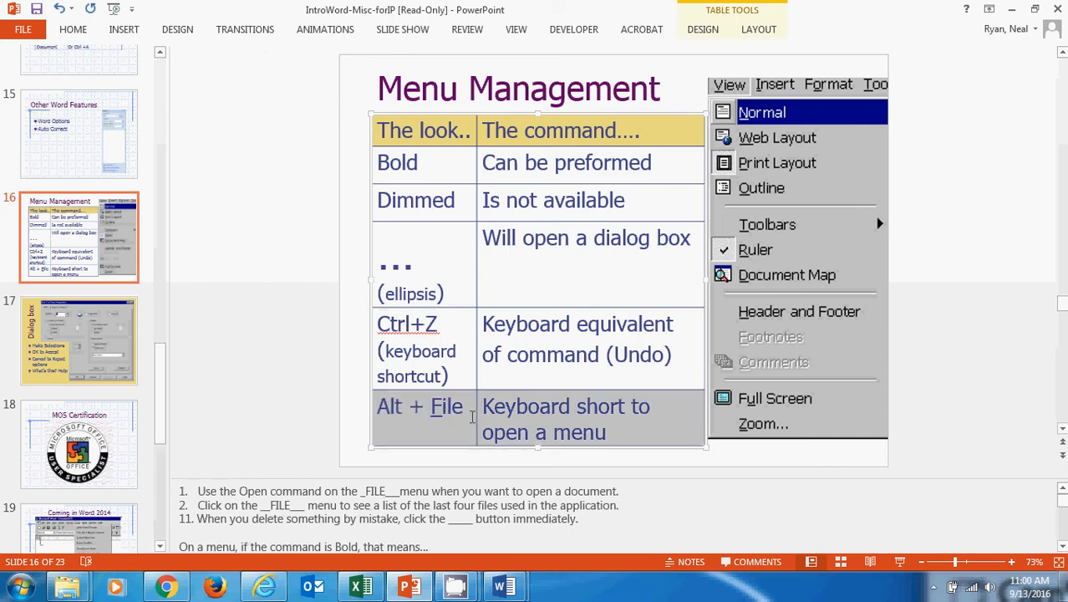
mouse_move(455, 589)
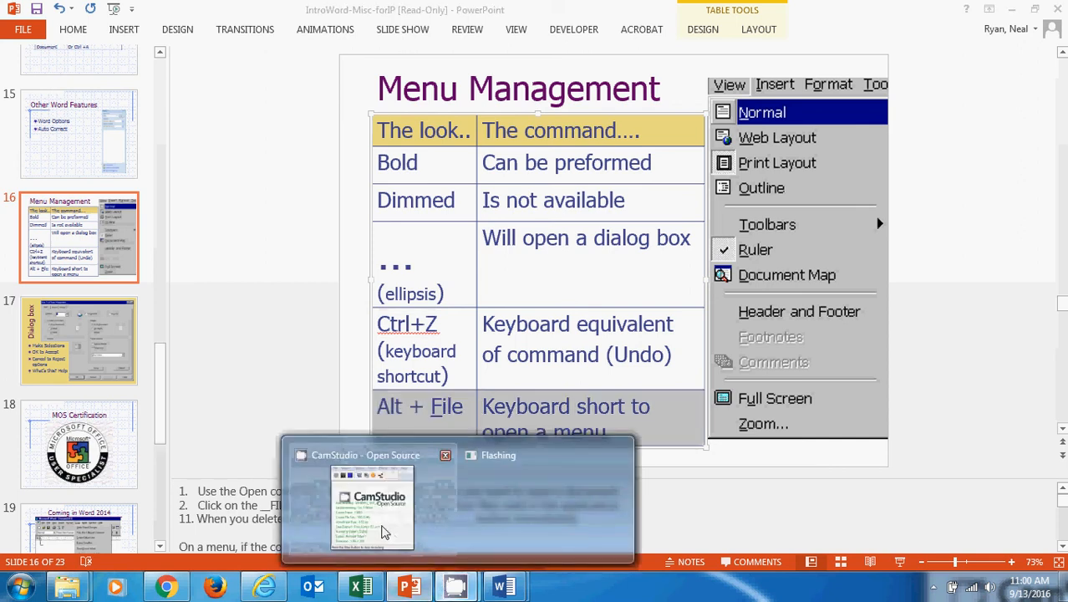
click(391, 529)
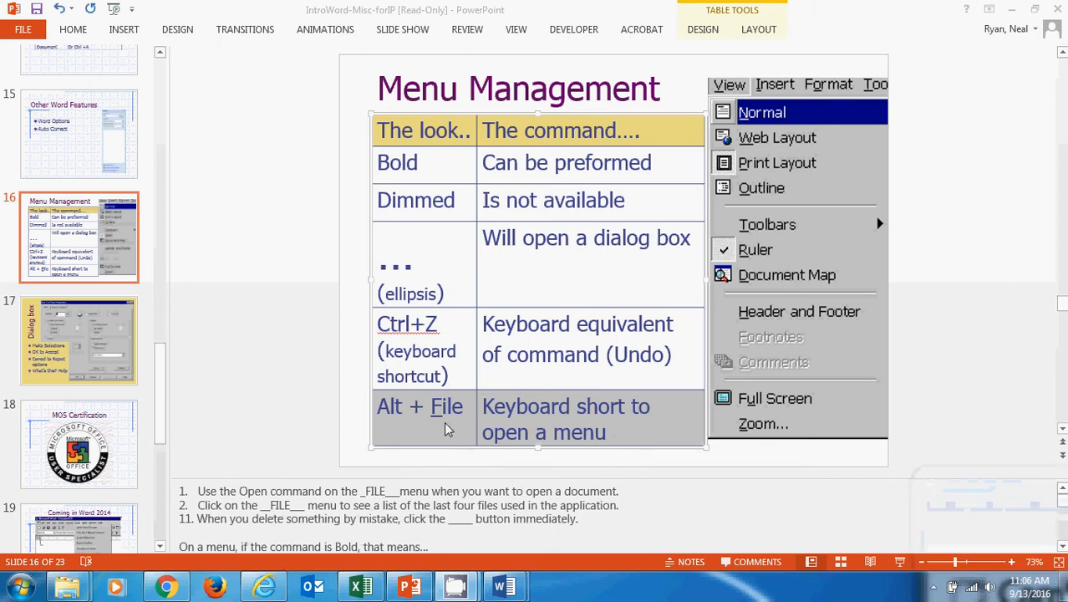
Step: Highlight the Alt + File cell in the Menu Management table
click(385, 407)
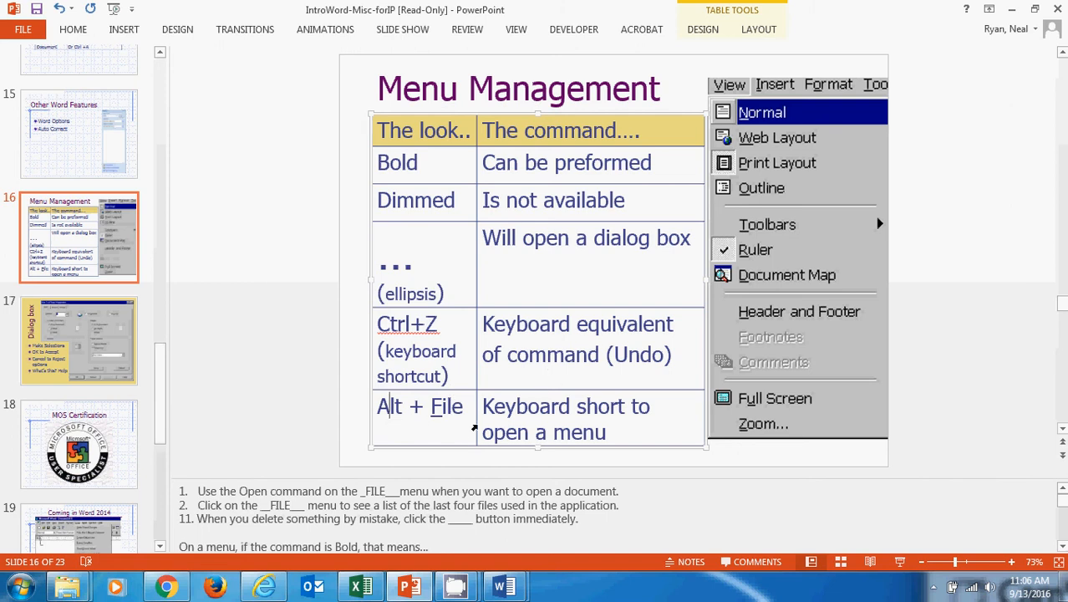
click(372, 411)
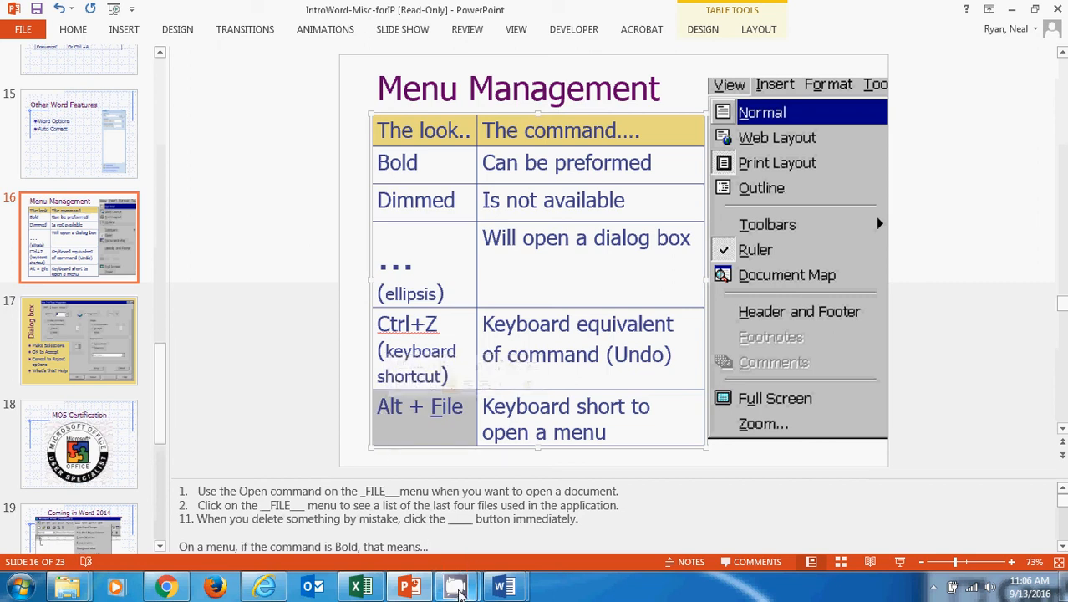
mouse_move(459, 587)
click(394, 560)
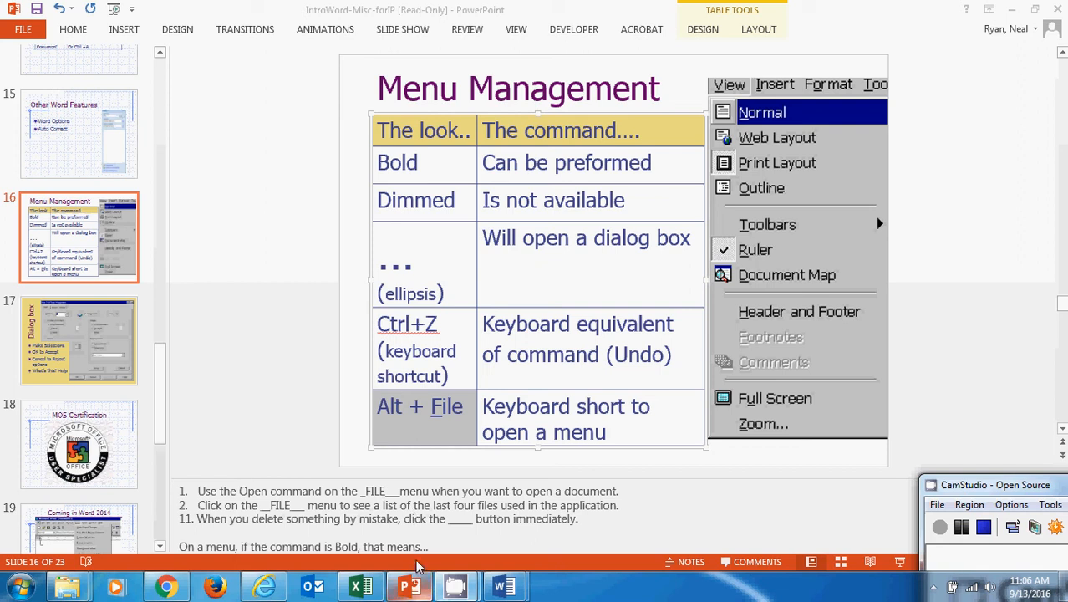
Step: Switch to Document1 in Word and insert a WordArt object in the gold style from the gallery's second row, third column
mouse_move(503, 585)
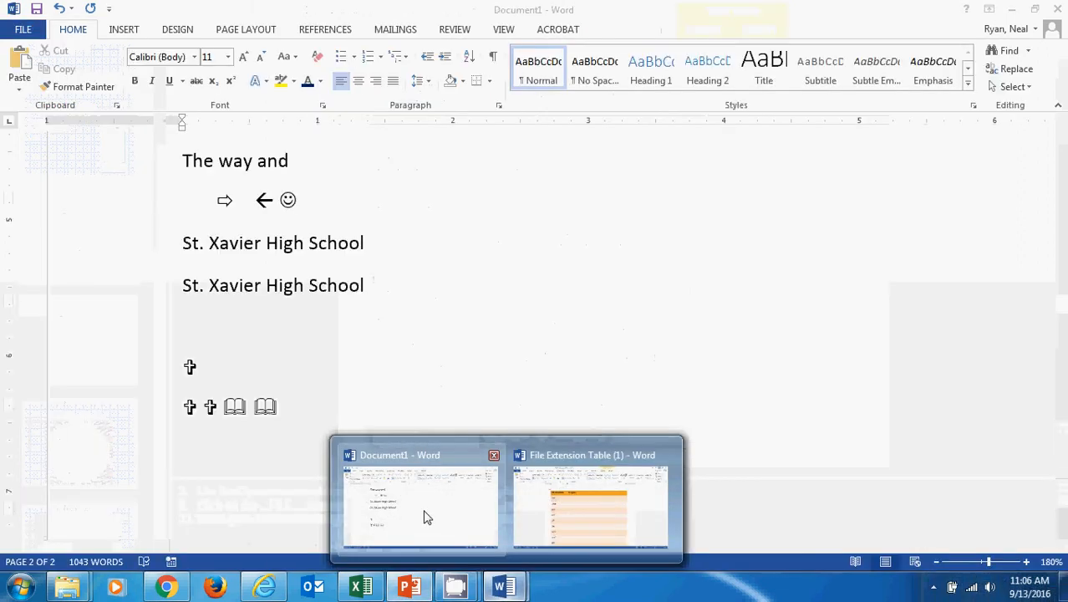
click(426, 518)
scroll(382, 351, up, 8)
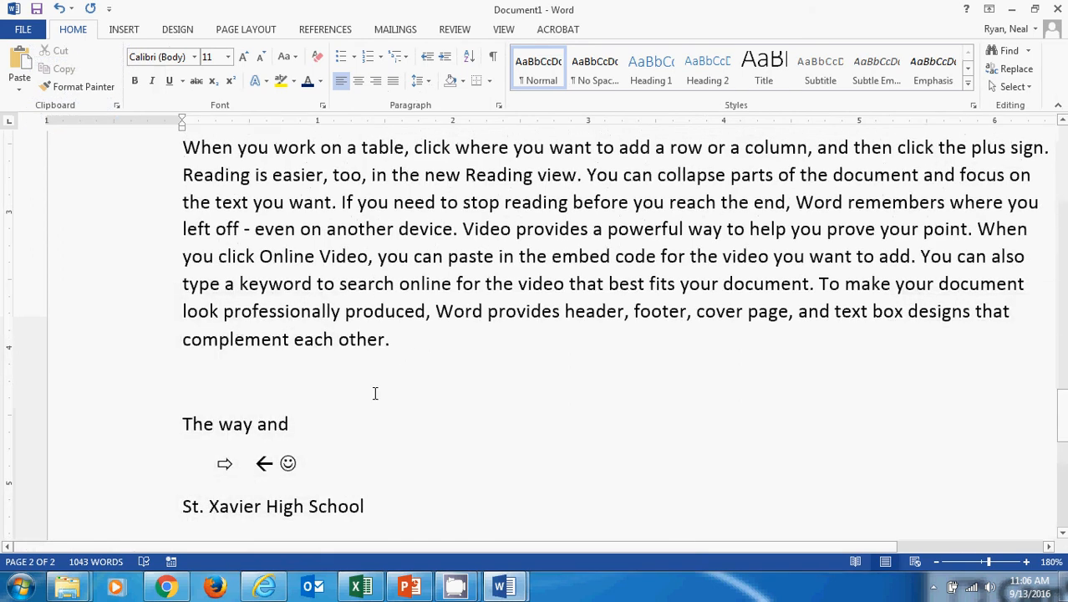
key(alt)
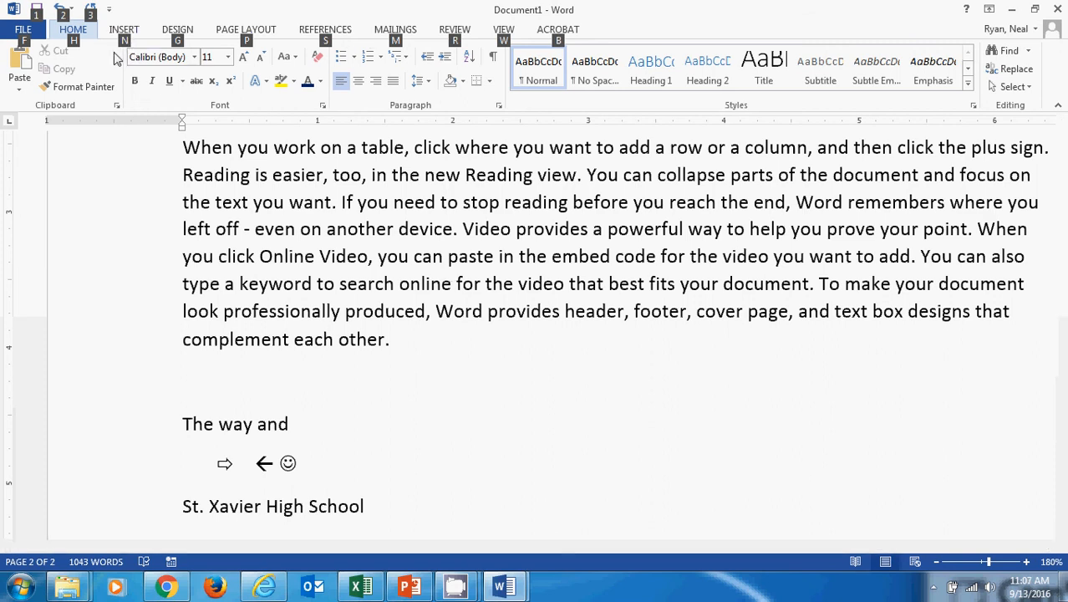
key(n)
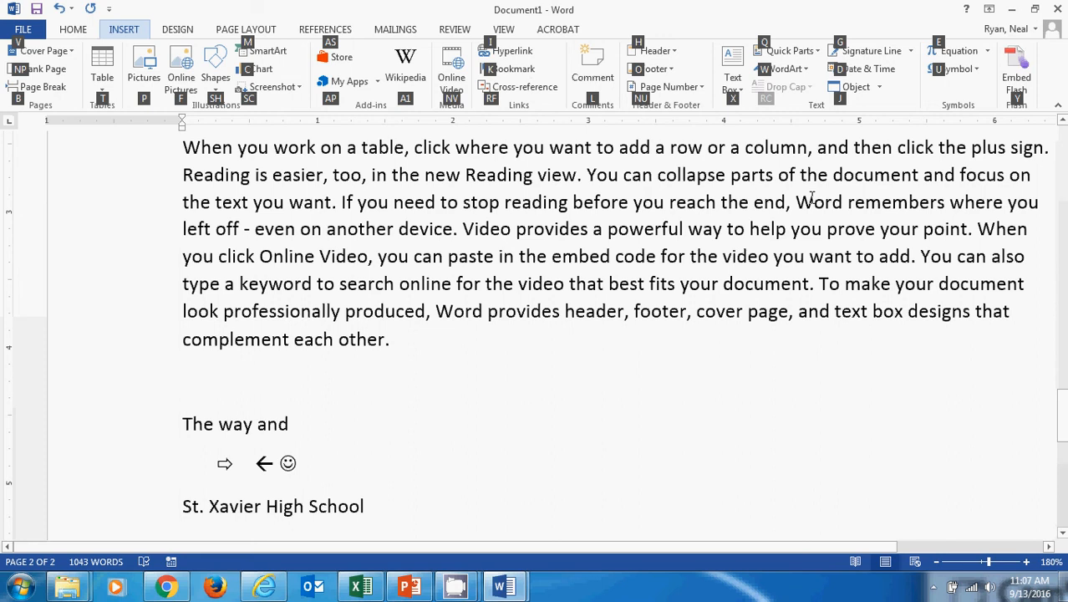
key(w)
key(Down)
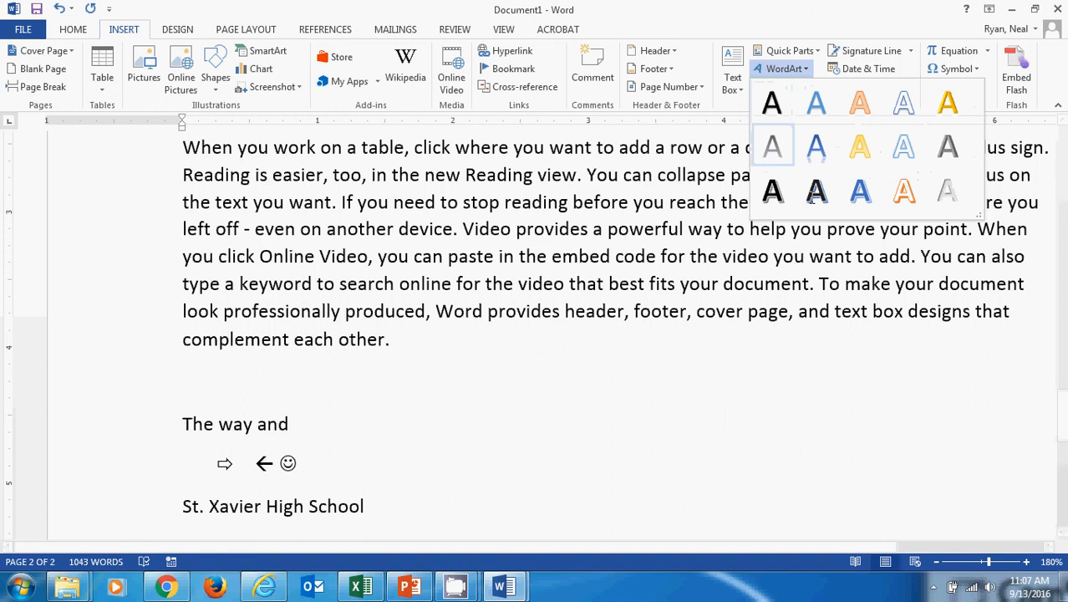
key(Right)
key(Right)
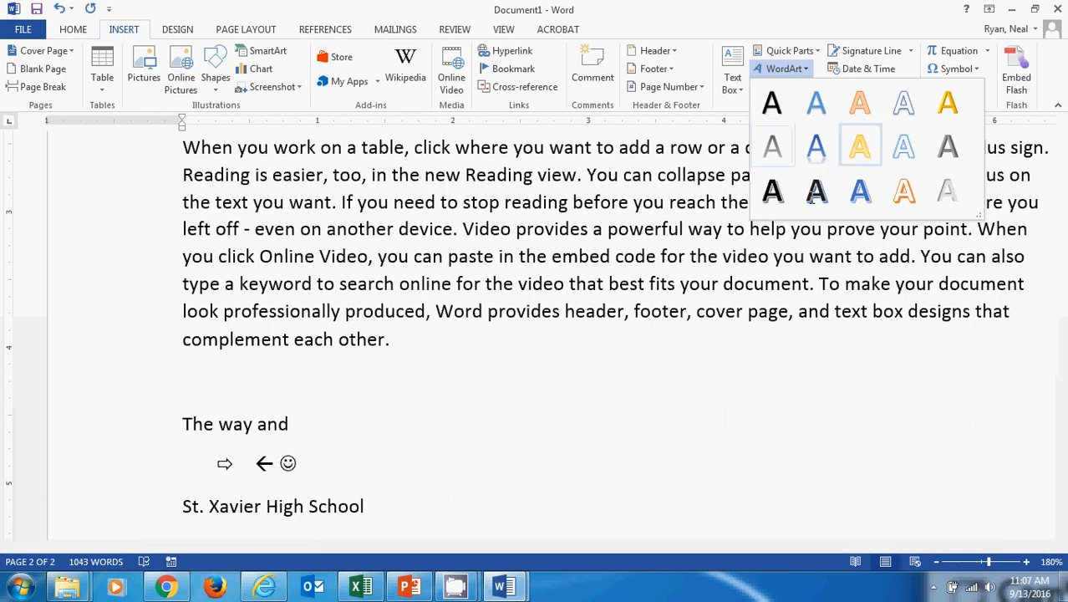
key(Return)
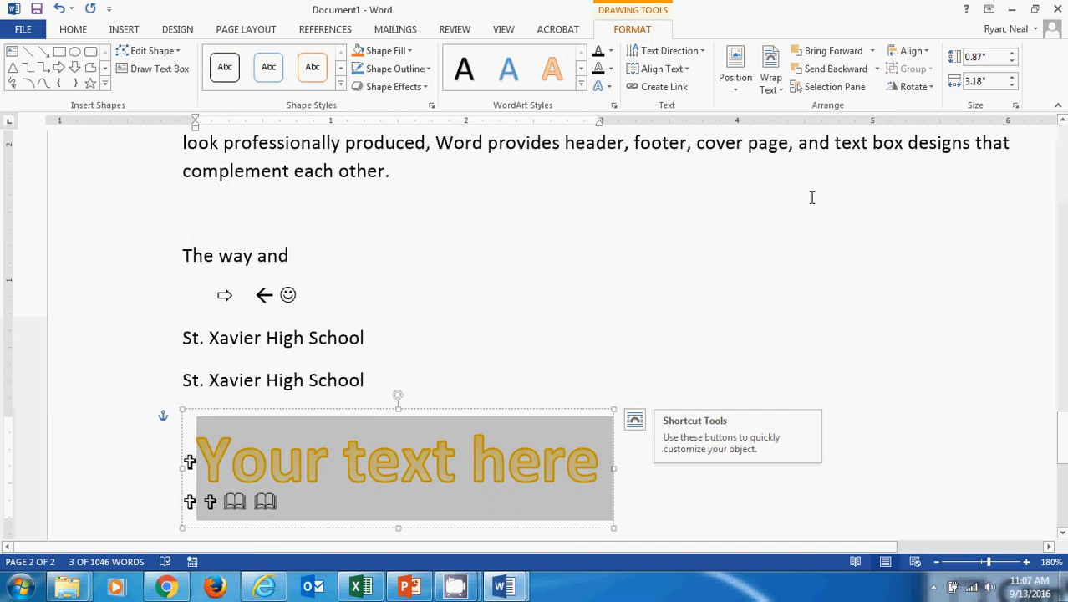
Step: View the document's Info and Save As pages, and return to the document without saving
key(alt)
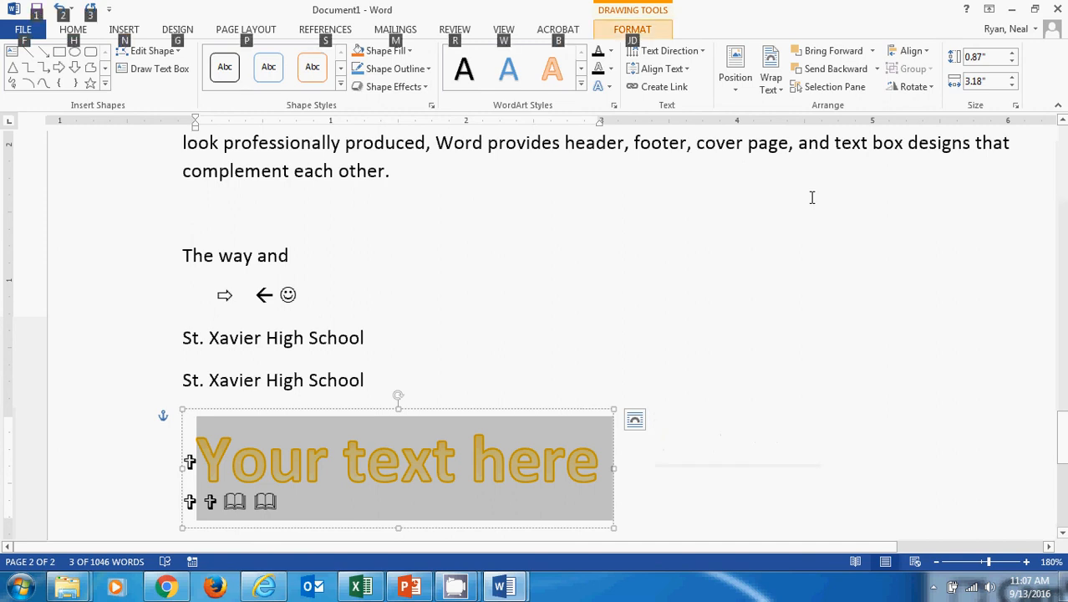
key(f)
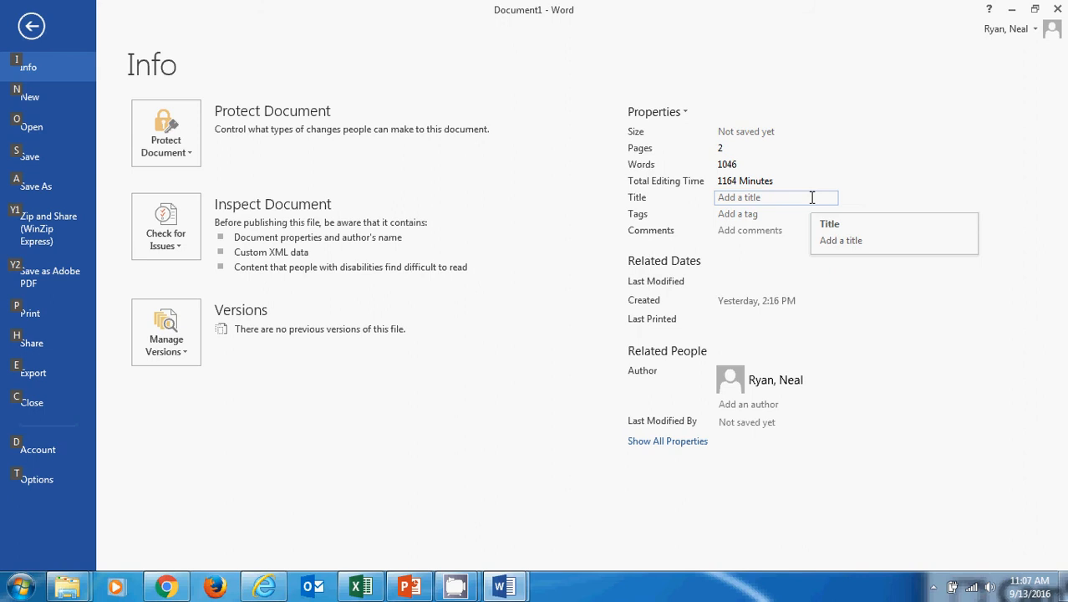
key(a)
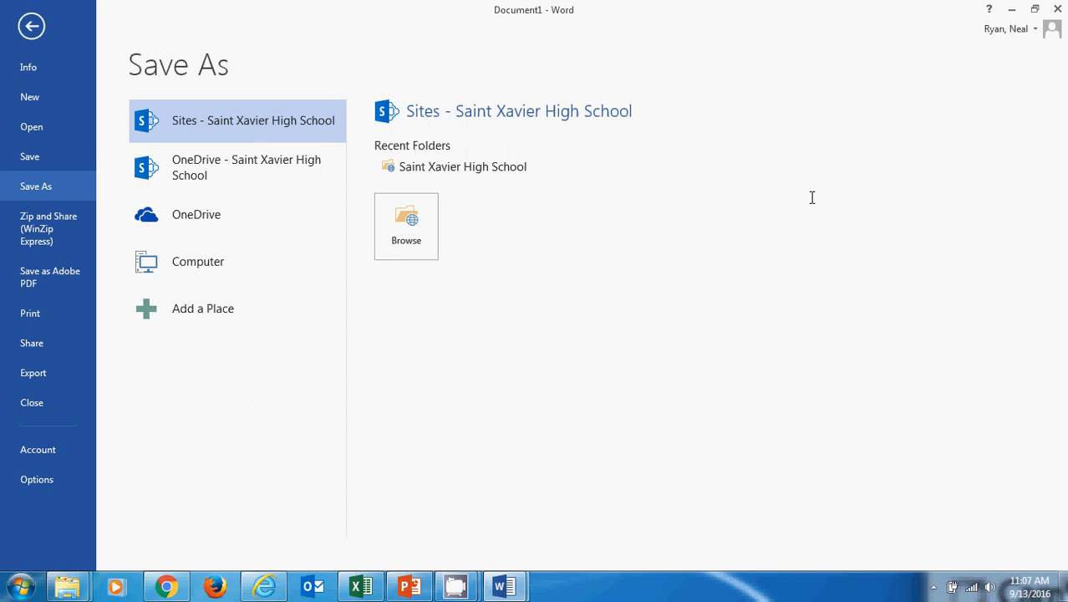
key(Escape)
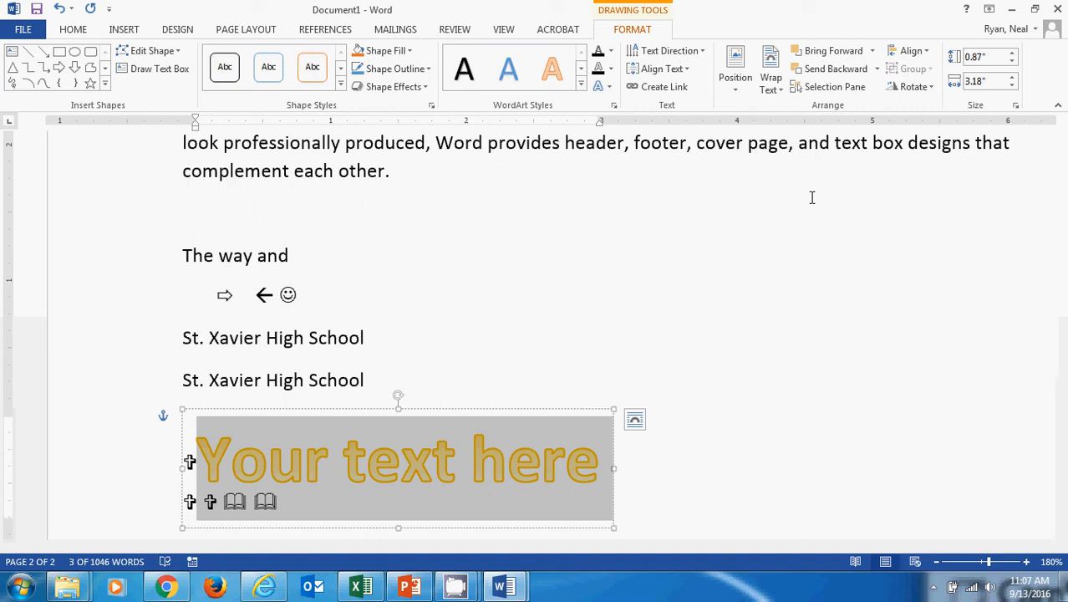
Step: Preview fonts such as Times New Roman and Adobe Arabic on the WordArt text, and close the font list without choosing one
key(alt)
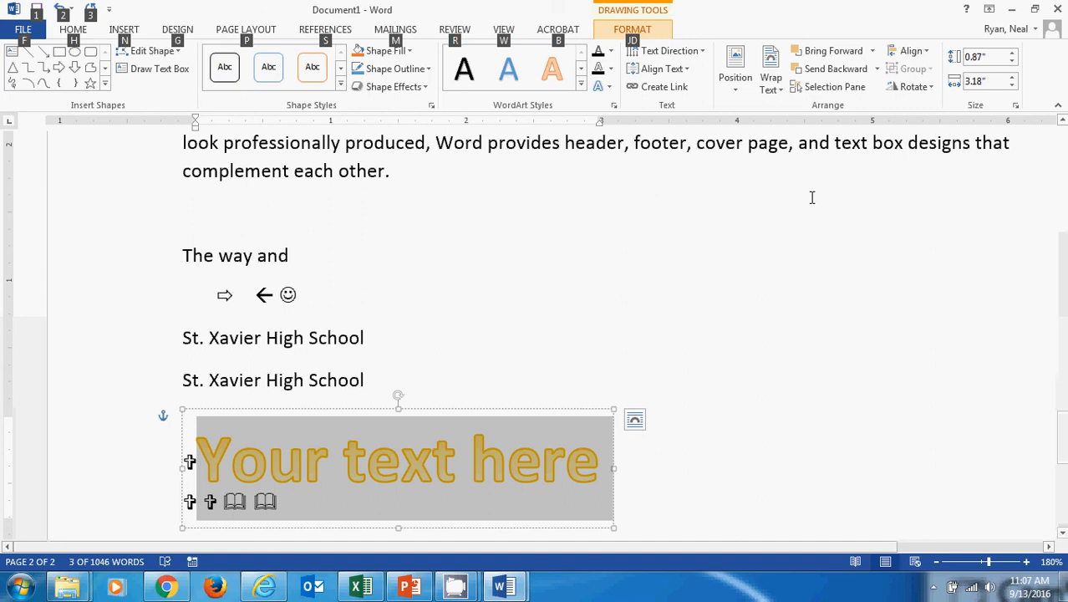
key(h)
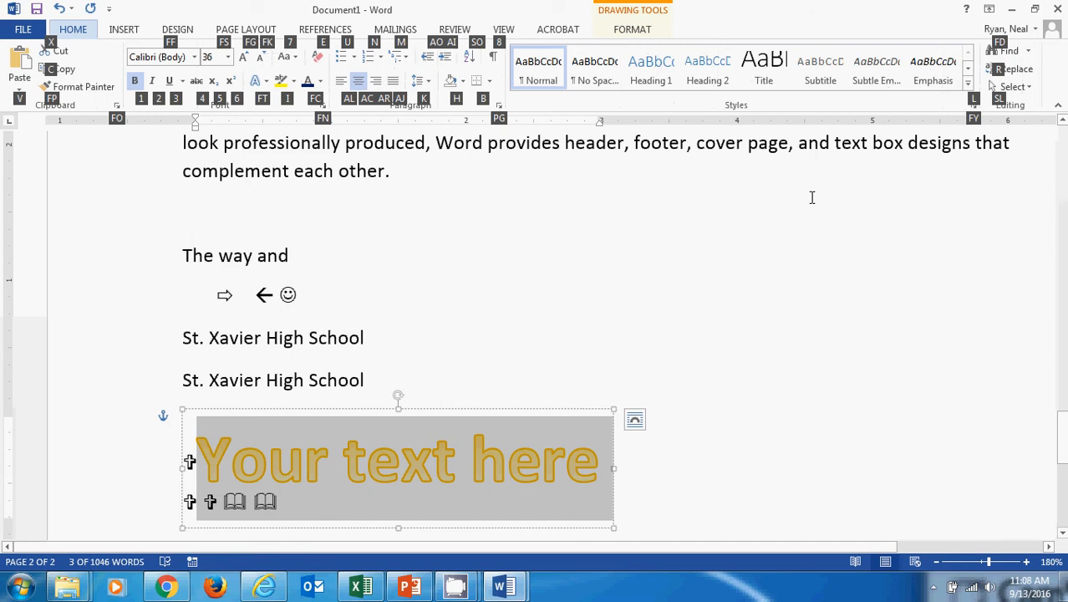
key(f)
key(f)
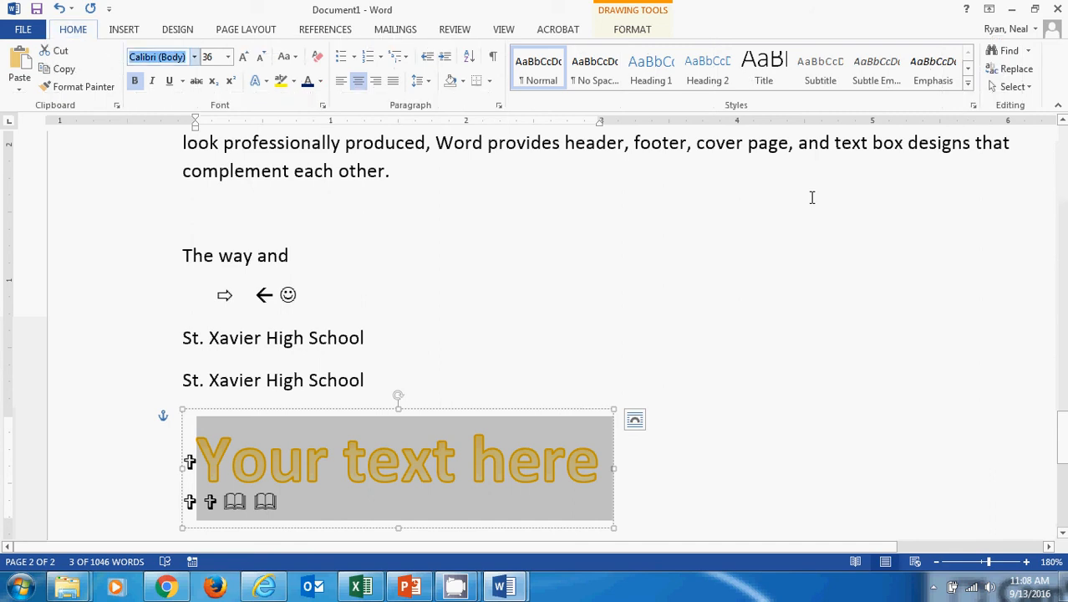
key(Down)
key(Down)
key(Down)
key(Down)
key(Down)
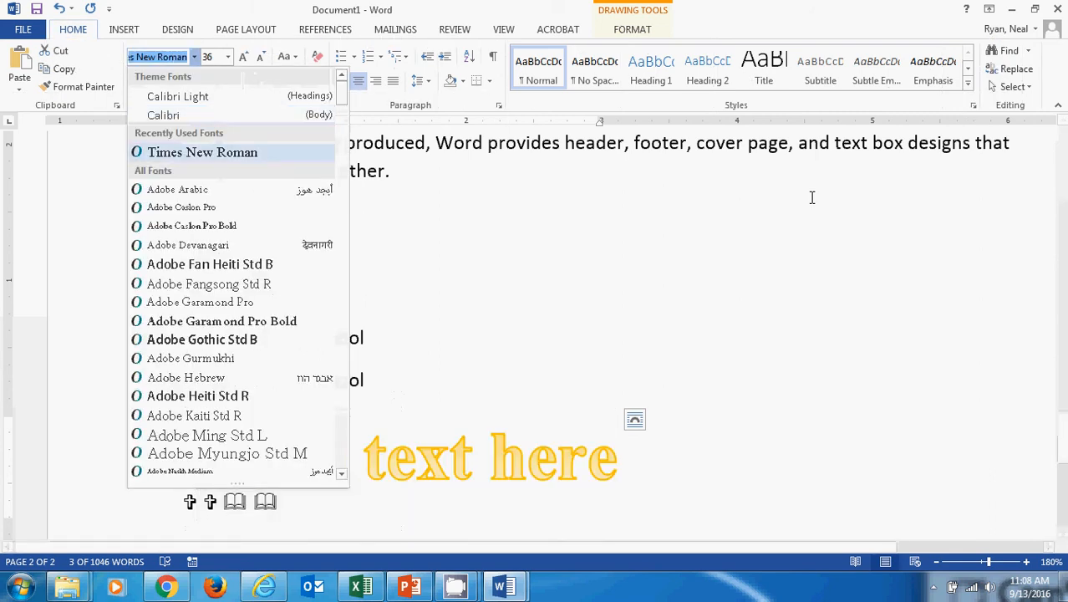
key(Up)
key(Up)
key(Up)
key(Up)
key(Up)
key(Up)
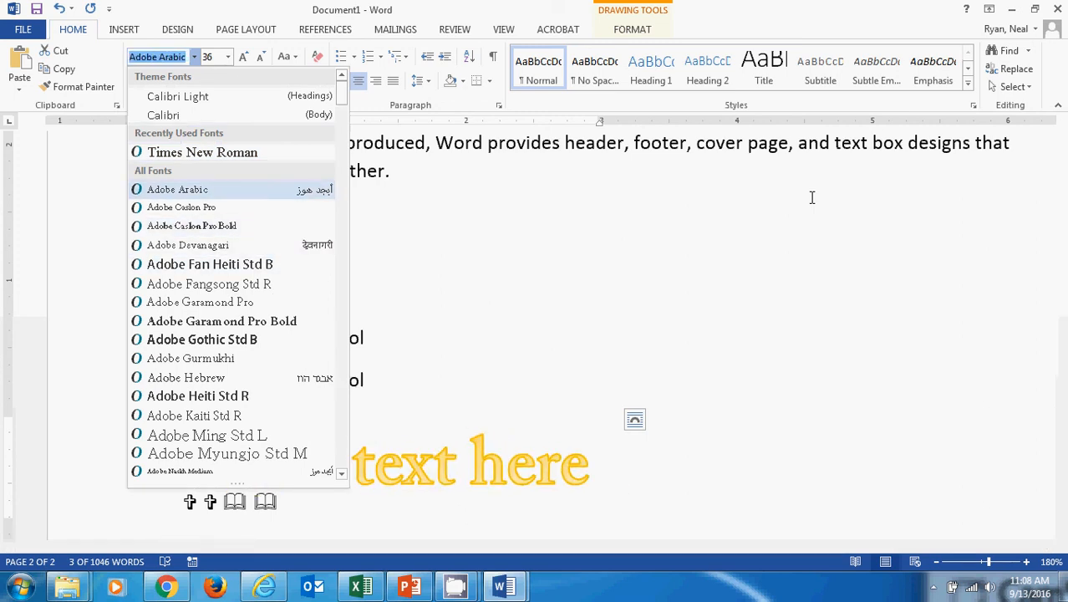
key(Escape)
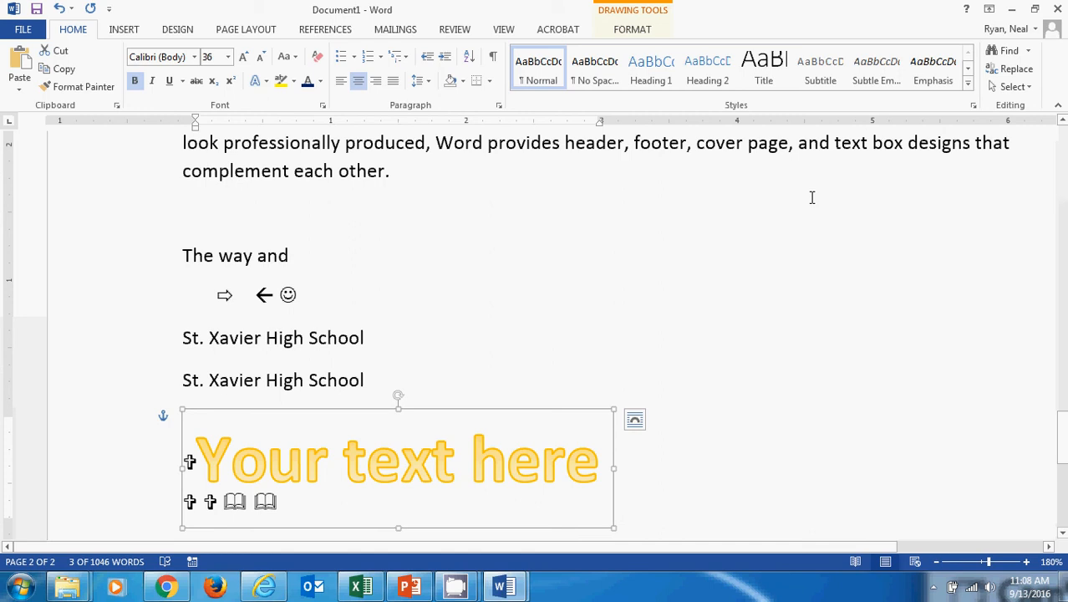
Step: Switch to PowerPoint to highlight the whole Menu Management table, and go to slide 17, Dialog box
click(381, 527)
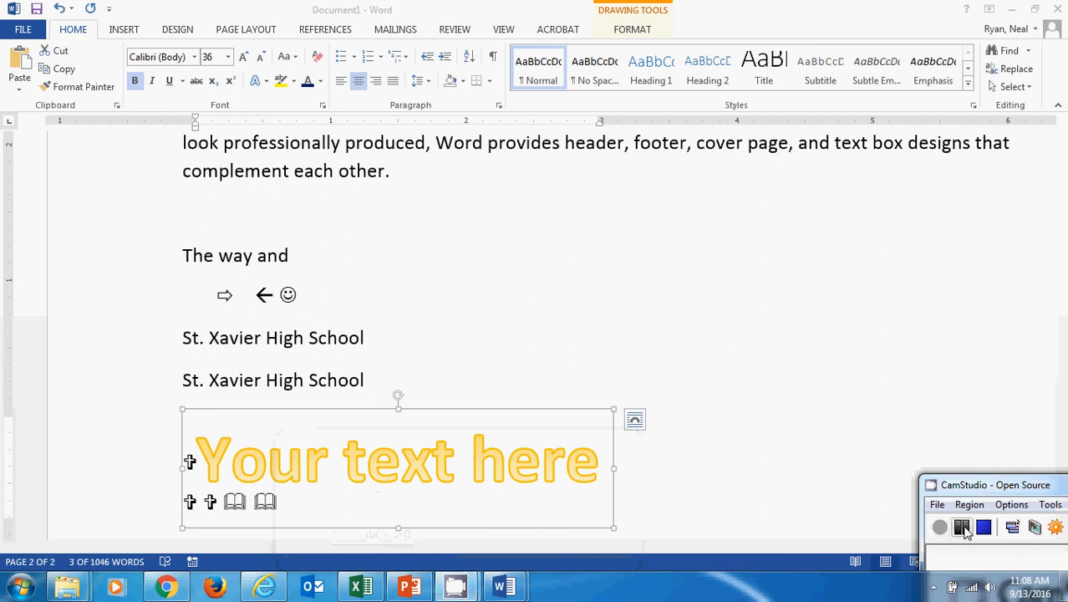
click(365, 336)
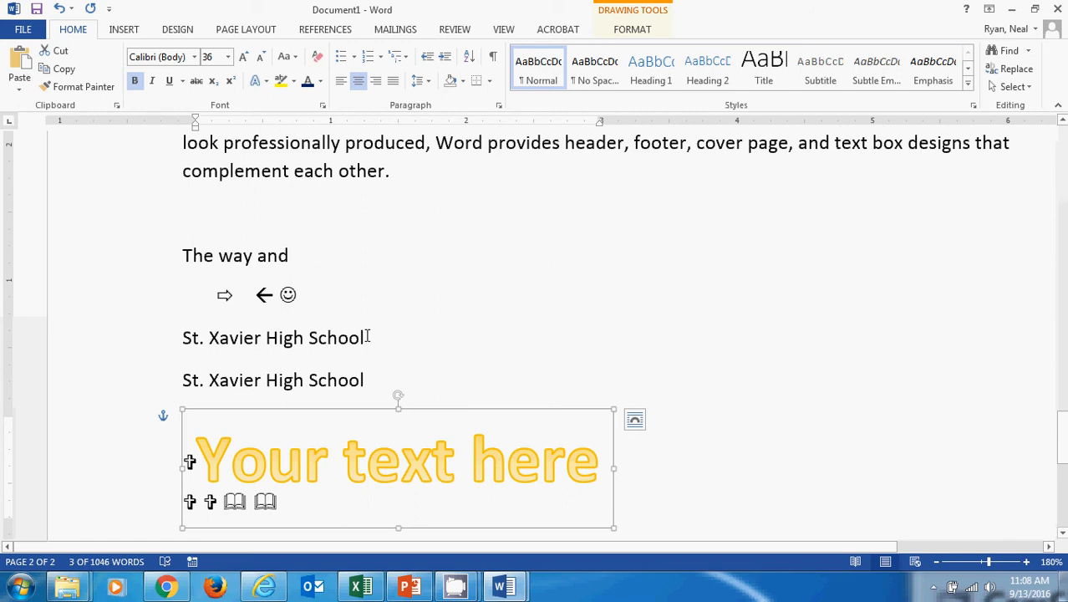
click(417, 589)
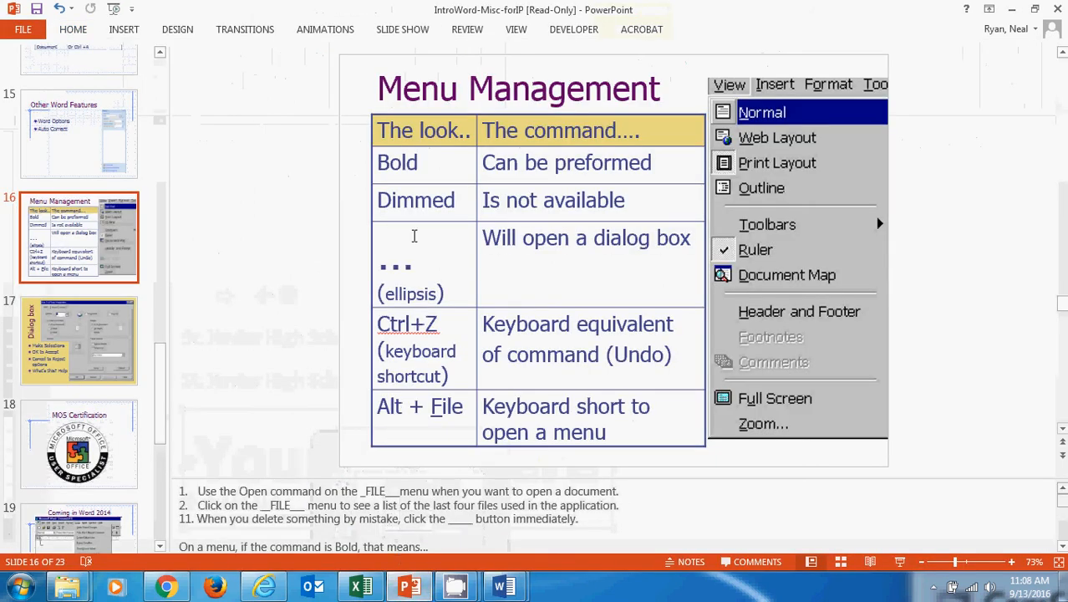
drag(387, 136, 648, 436)
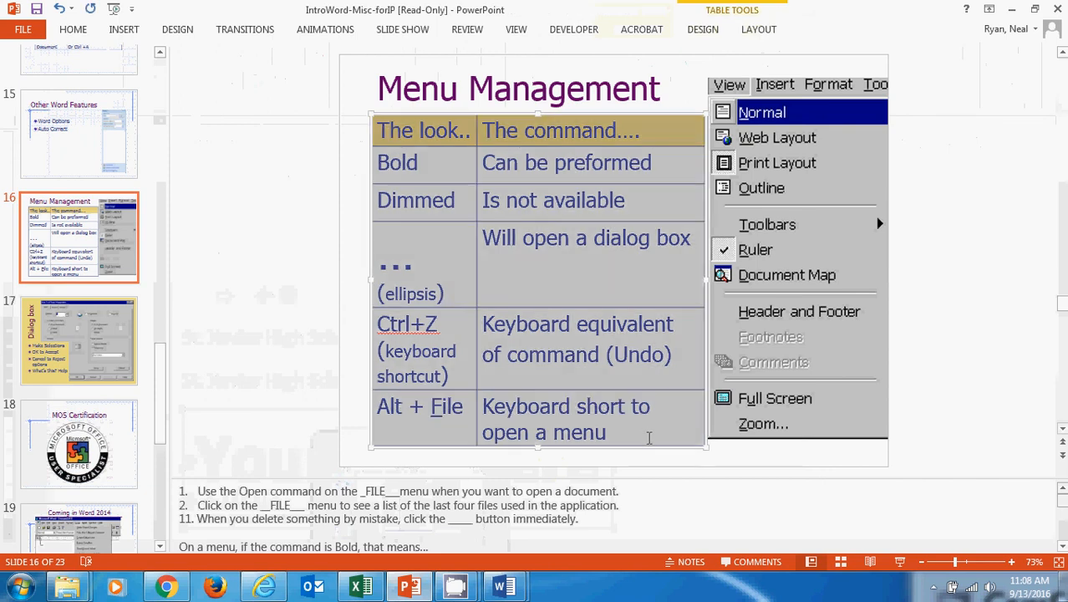
click(411, 202)
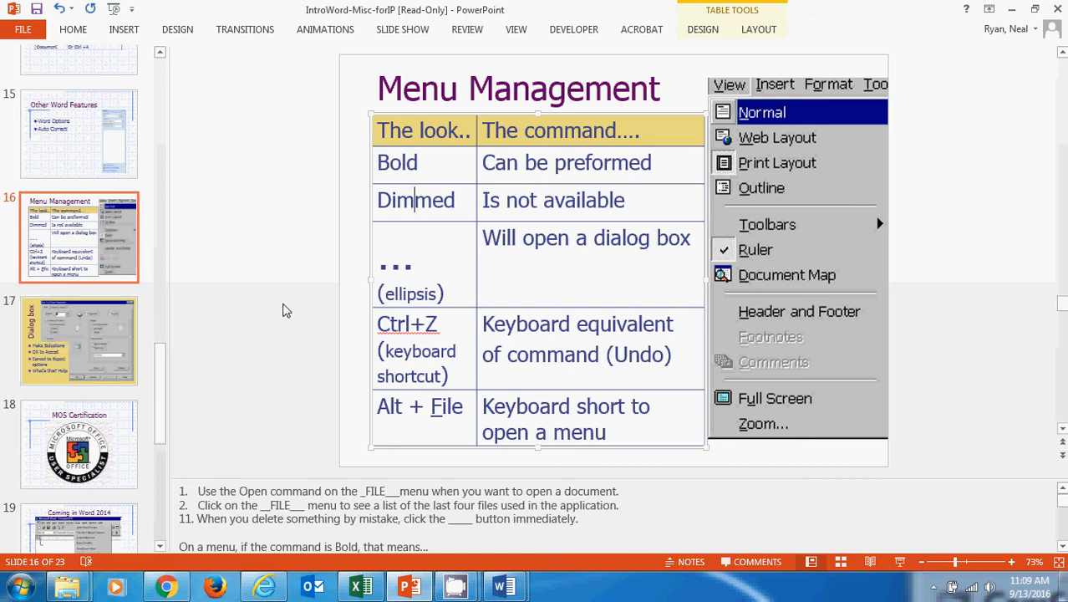
click(66, 342)
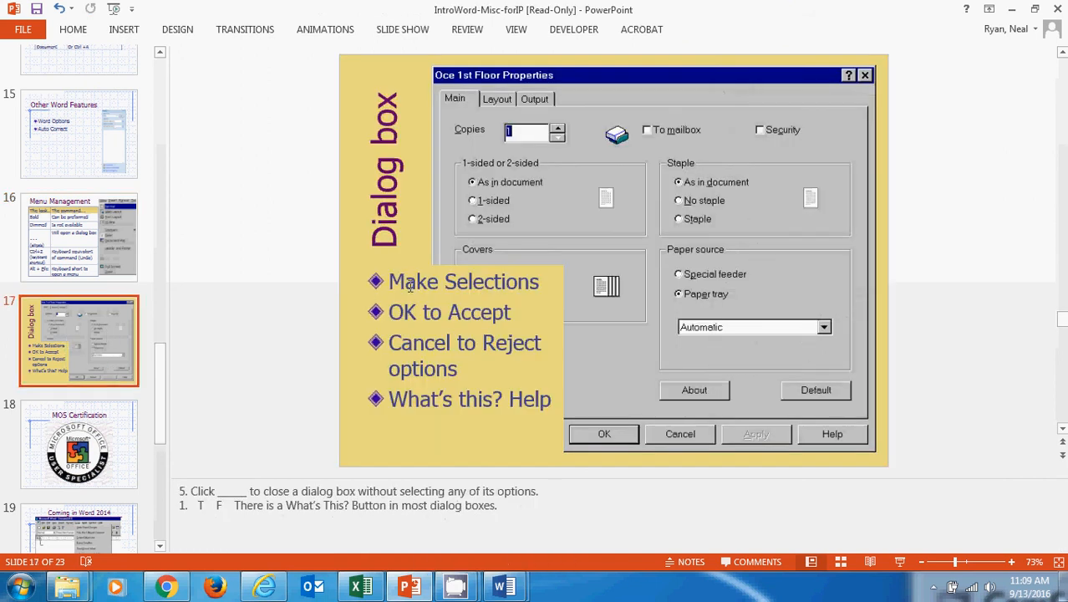